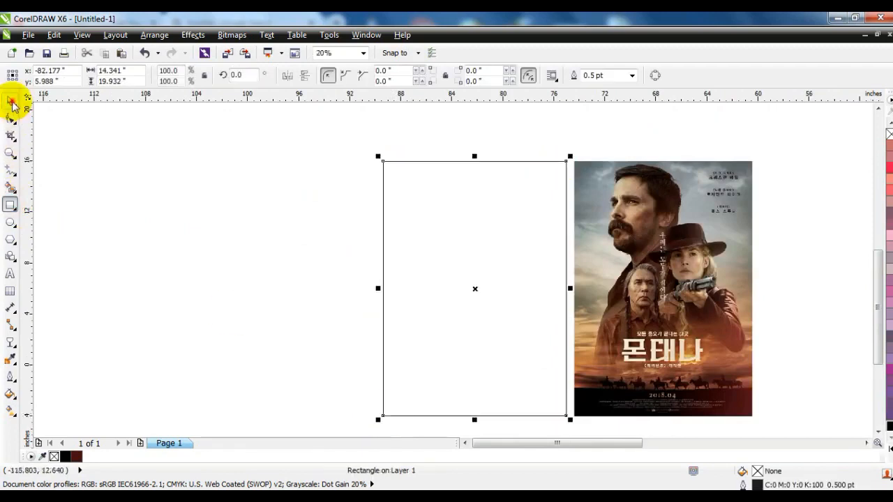
- Move the purple cloud, orange sunset and horse-rider images close to the empty poster rectangle
click(10, 154)
right_click(533, 271)
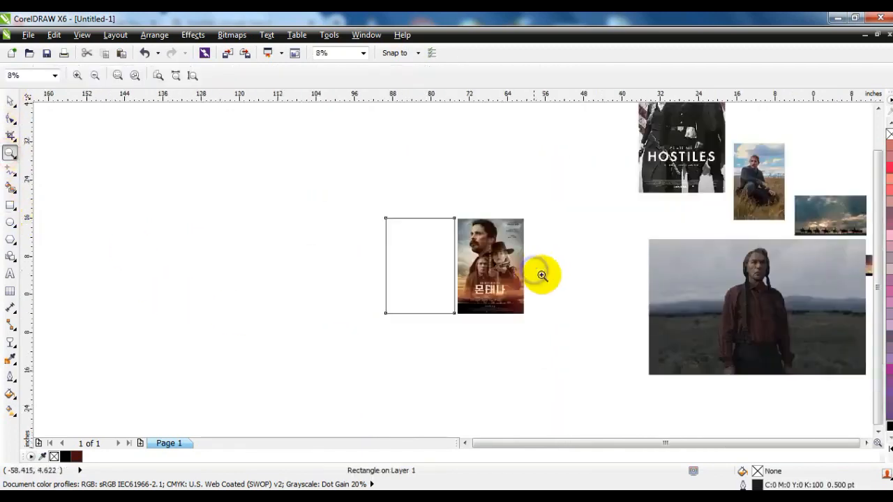
click(12, 103)
drag(807, 224, 264, 263)
click(867, 442)
drag(802, 272, 314, 206)
drag(833, 295, 148, 208)
- Place the purple cloud image over the upper half of the poster rectangle, scaled to about 14.9 by 10.3 inches
drag(109, 145, 513, 334)
key(shift+F2)
click(436, 284)
drag(371, 237, 563, 371)
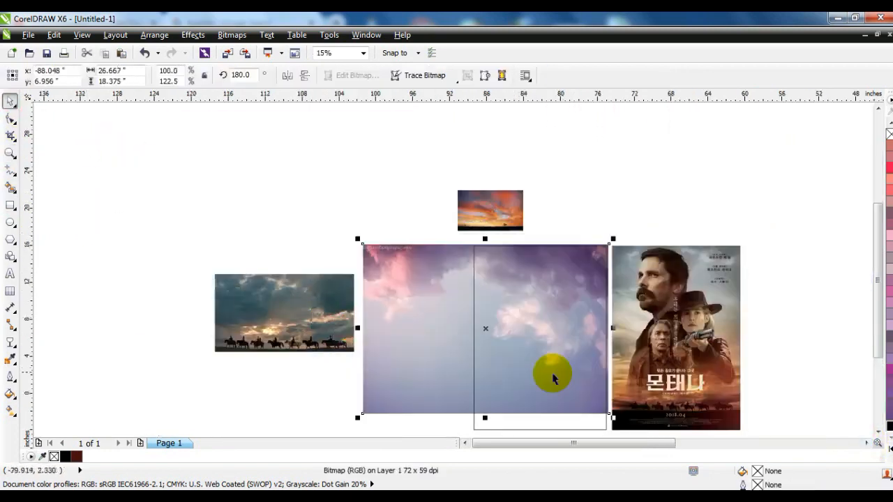
drag(361, 416, 467, 392)
click(10, 153)
mouse_move(465, 235)
mouse_down()
mouse_move(474, 250)
mouse_move(755, 428)
mouse_up()
click(11, 102)
click(139, 237)
- Place the orange sunset image over the lower part of the poster rectangle, stretched to about 18.1 by 16.8 inches
click(877, 108)
drag(255, 158, 277, 427)
click(877, 433)
drag(299, 328, 300, 359)
drag(347, 330, 454, 263)
drag(349, 263, 351, 207)
drag(245, 206, 231, 172)
drag(452, 192, 481, 165)
drag(356, 395, 357, 399)
drag(481, 398, 485, 402)
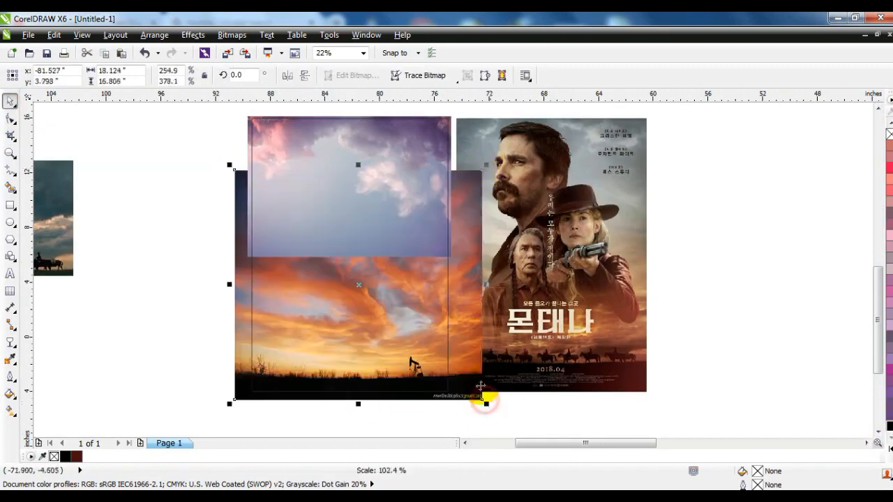
drag(470, 341, 469, 335)
- Fade the upper part of the sunset image into the cloud image with a vertical linear transparency at 90 degrees
click(10, 342)
drag(333, 281, 336, 204)
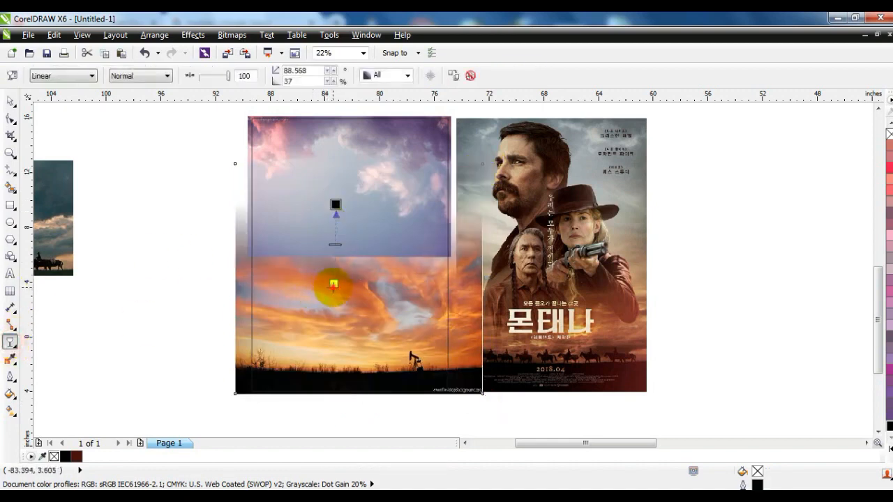
click(10, 101)
click(11, 343)
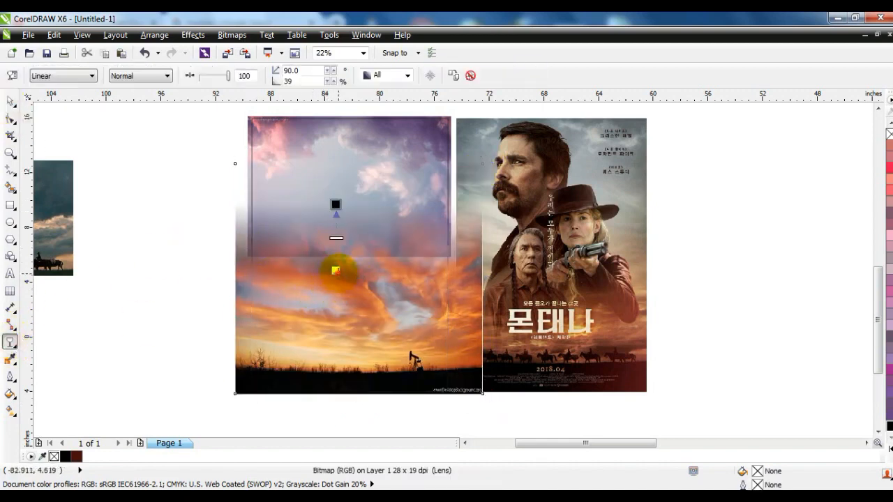
drag(335, 279, 337, 252)
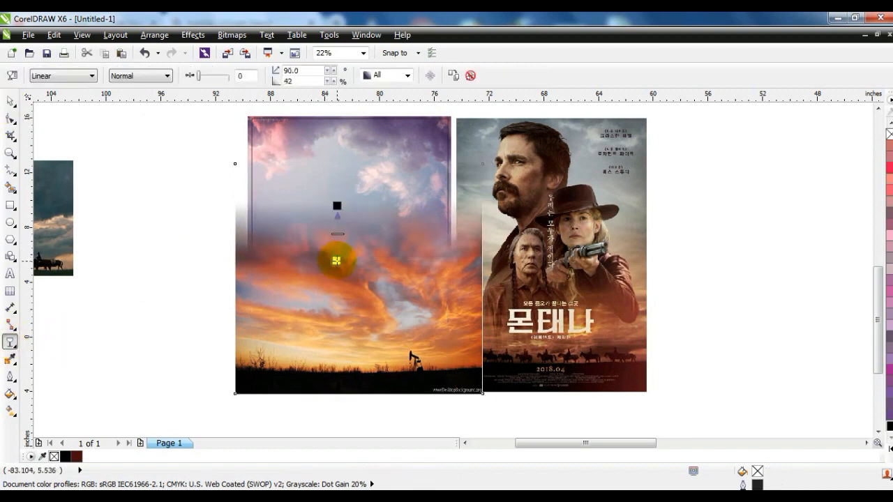
click(10, 104)
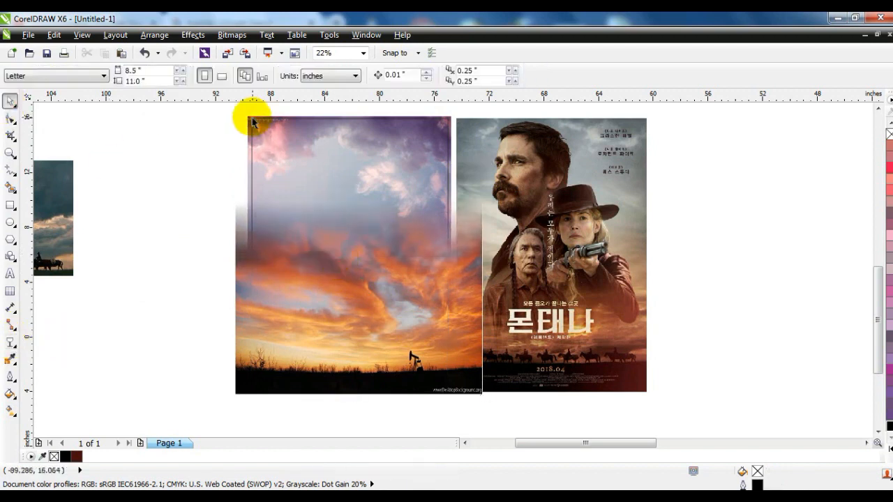
- Convert the purple cloud image to a grayscale bitmap at 300 dpi
click(247, 120)
click(192, 34)
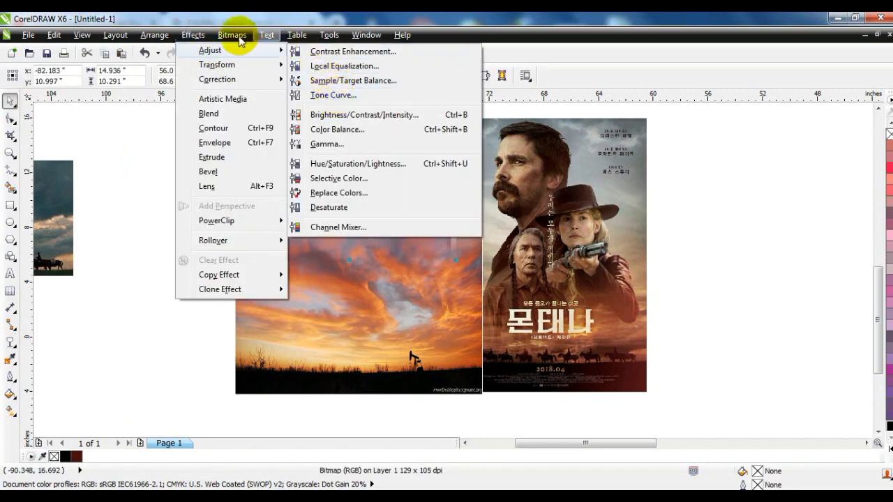
click(245, 54)
click(691, 207)
click(694, 249)
click(684, 319)
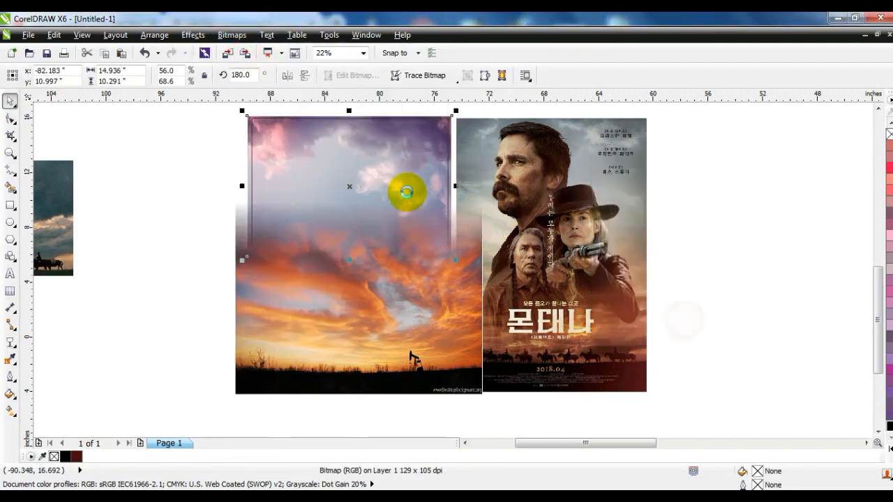
- Darken the grayscale cloud image by setting its gamma value to 0.74
click(192, 34)
mouse_move(209, 48)
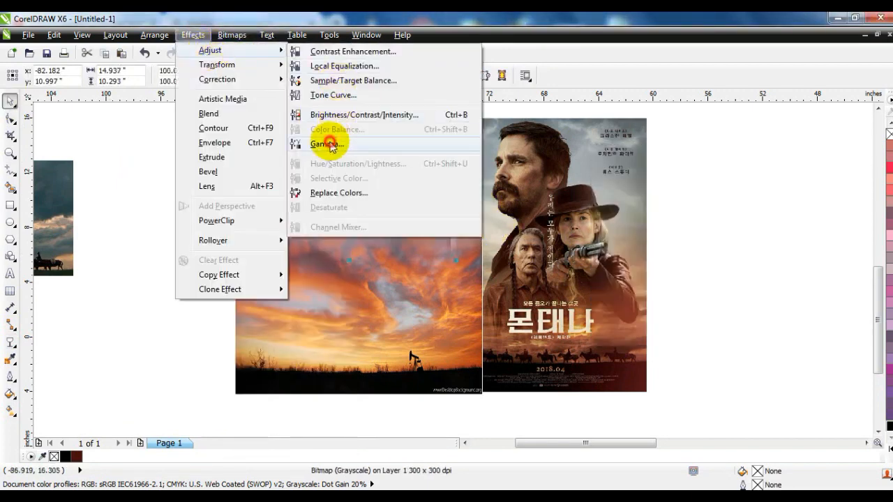
click(328, 139)
drag(433, 245, 421, 245)
click(351, 288)
click(482, 289)
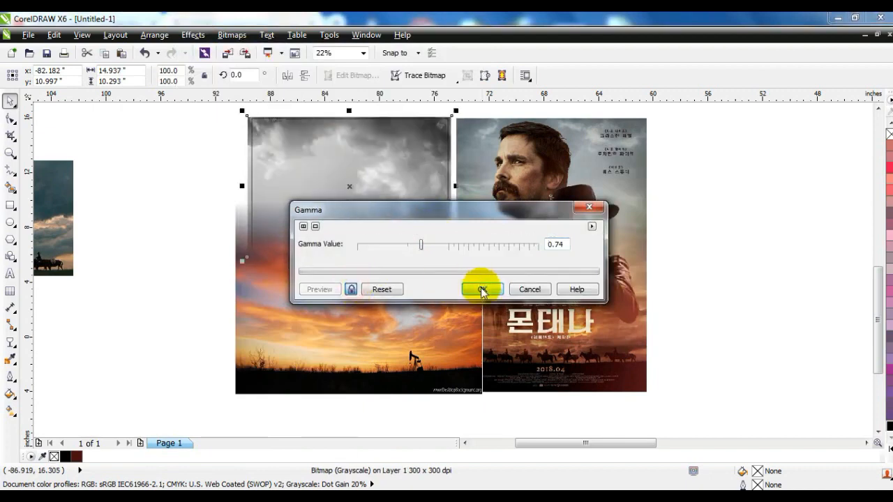
- Convert the grayscale cloud image to an RGB bitmap at 300 dpi
click(229, 35)
click(259, 49)
click(793, 201)
click(697, 241)
click(678, 319)
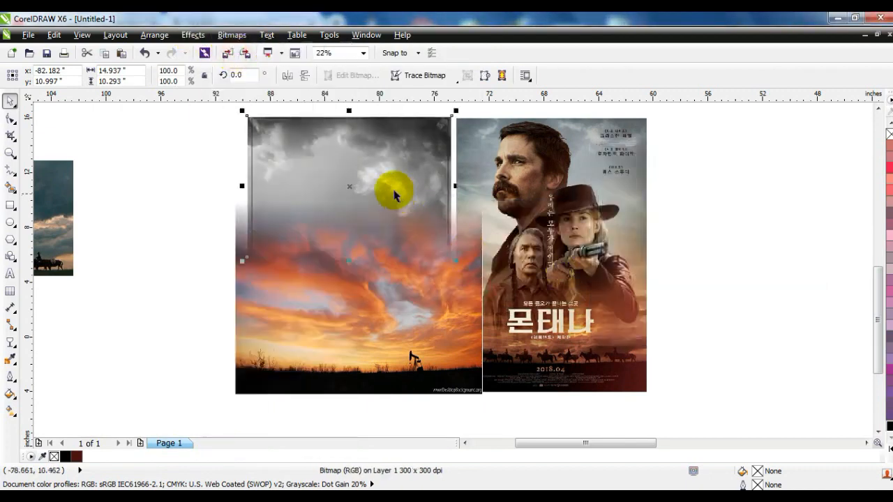
- Tint the cloud image with Color Balance set to Cyan-Red -8, Magenta-Green 0 and Yellow-Blue 0
click(192, 34)
mouse_move(209, 50)
click(344, 129)
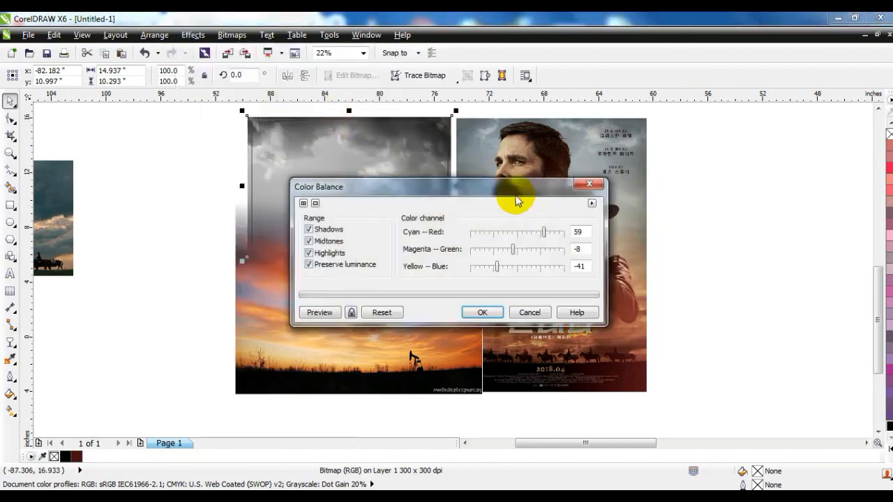
drag(508, 185, 664, 185)
click(674, 232)
click(672, 249)
click(673, 266)
click(674, 249)
click(507, 313)
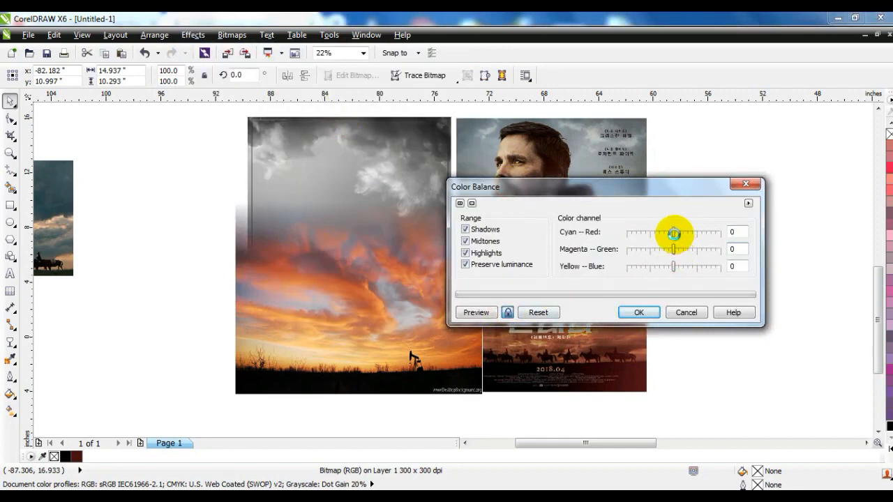
click(674, 234)
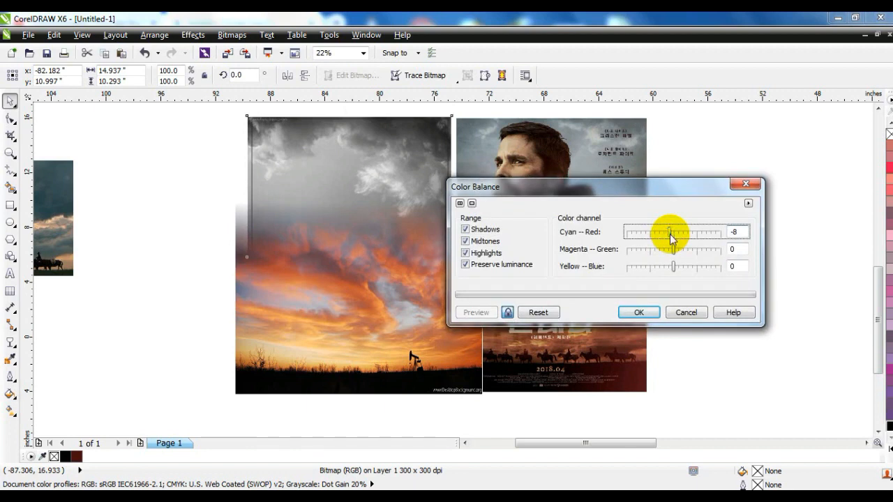
click(637, 311)
click(155, 209)
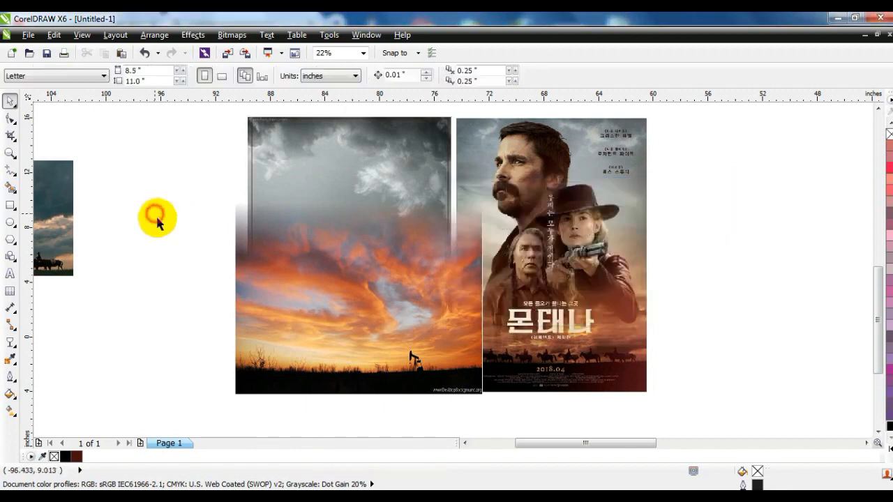
- PowerClip the gray cloud image inside the poster rectangle
click(371, 335)
click(247, 116)
click(193, 35)
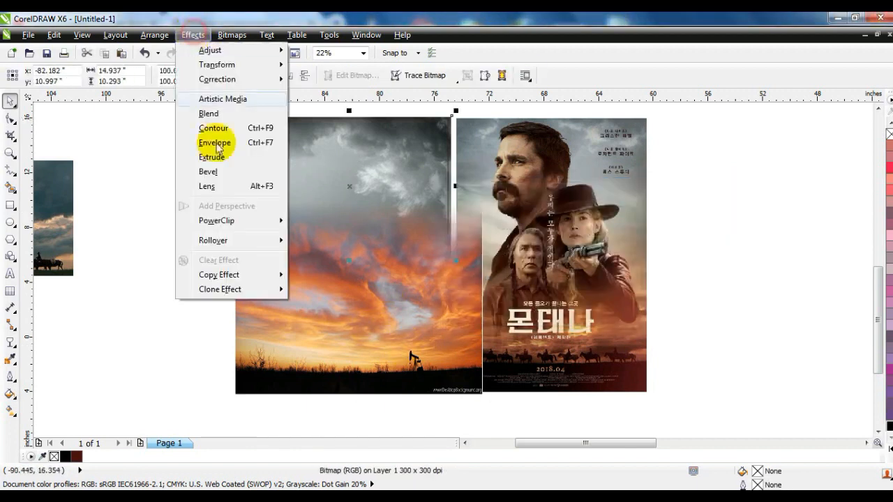
mouse_move(286, 220)
click(332, 220)
click(260, 118)
click(193, 145)
- PowerClip the faded orange sunset image inside the poster rectangle
click(370, 336)
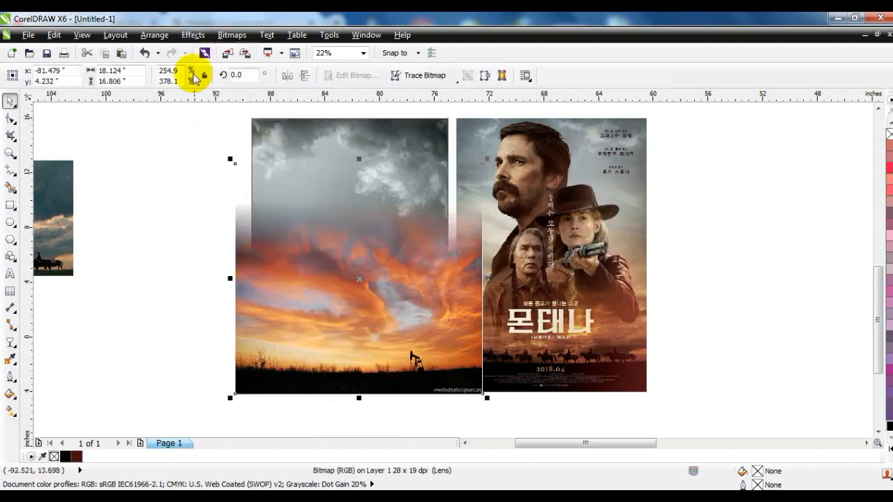
click(193, 35)
mouse_move(260, 221)
click(299, 222)
click(284, 149)
click(196, 233)
- Move the horse-rider image over the lower part of the poster
key(F4)
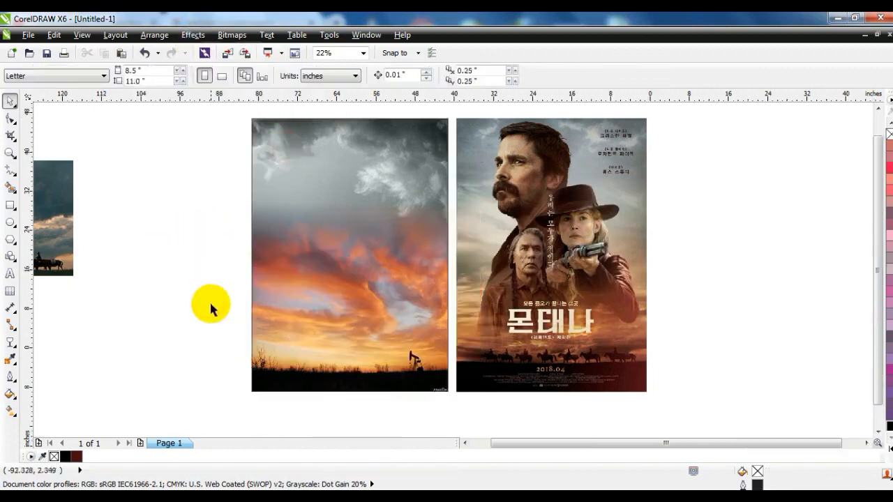
drag(67, 252, 387, 377)
key(shift+F2)
click(379, 342)
drag(133, 248, 501, 354)
key(shift+F2)
- Warm the horse-rider image with Color Balance set to Cyan-Red 32 and Yellow-Blue -17
click(232, 35)
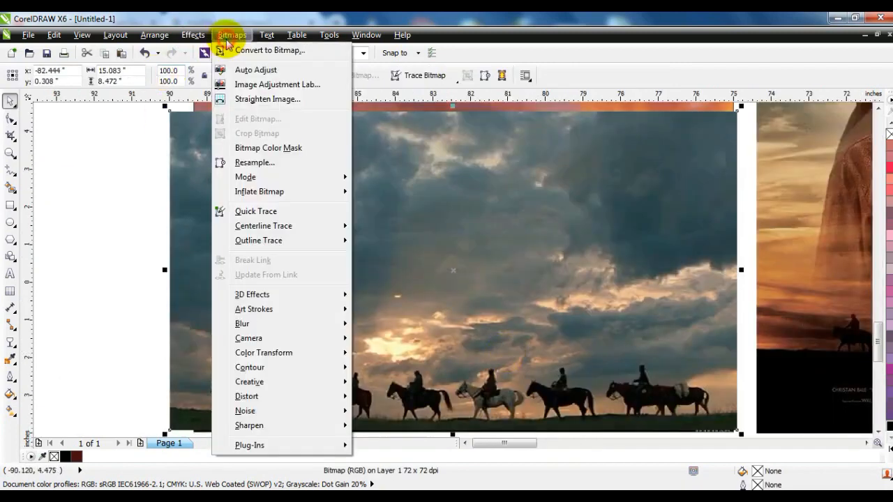
mouse_move(195, 55)
click(296, 128)
drag(517, 233, 528, 232)
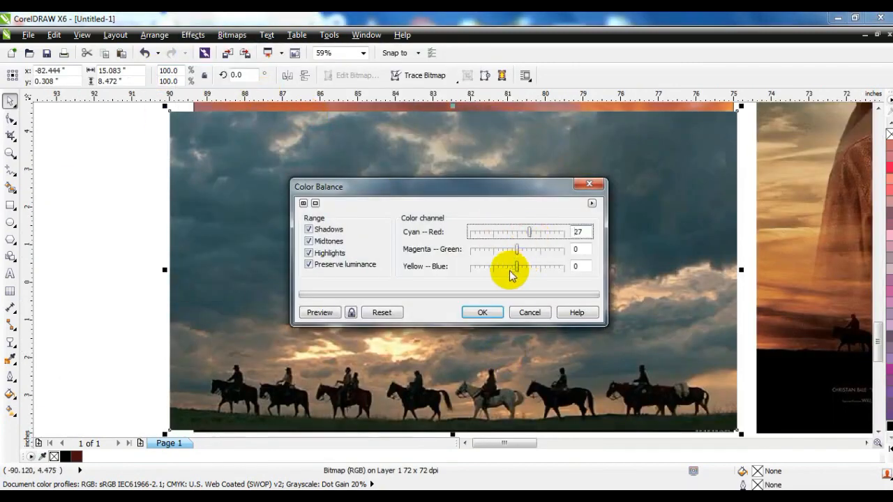
drag(517, 267, 508, 266)
click(353, 314)
drag(528, 232, 533, 235)
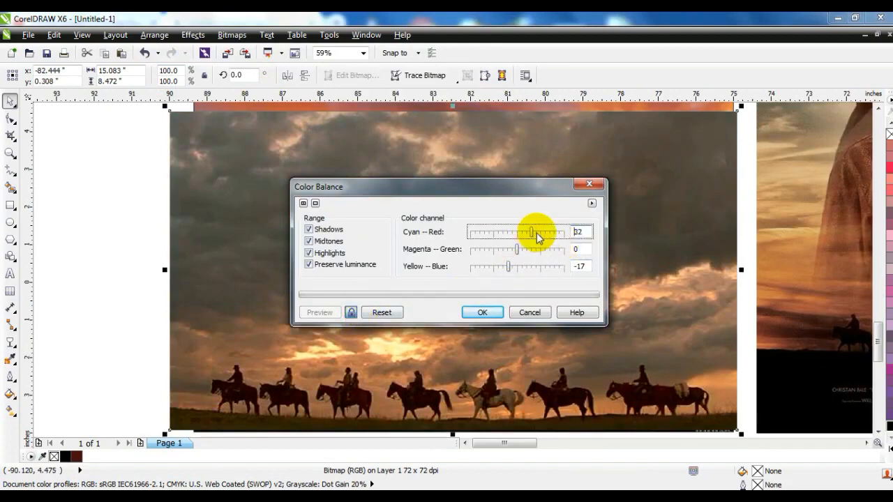
click(482, 312)
- Darken the horse-rider image by lowering its gamma value
click(192, 35)
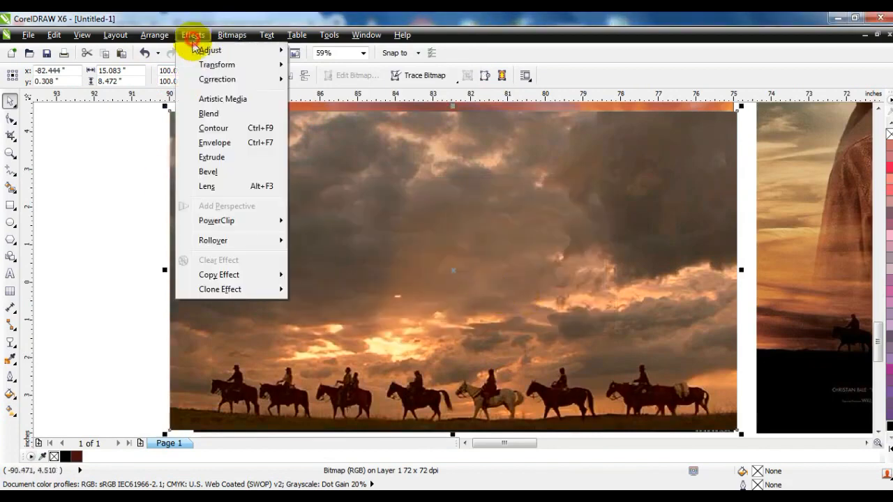
mouse_move(209, 50)
click(317, 145)
drag(428, 244, 410, 246)
click(350, 289)
click(474, 289)
- Shift the horse-rider image slightly upward and fade its upper part into the sunset with a linear transparency
scroll(480, 290, down, 2)
drag(485, 296, 494, 276)
click(15, 339)
drag(473, 308, 470, 249)
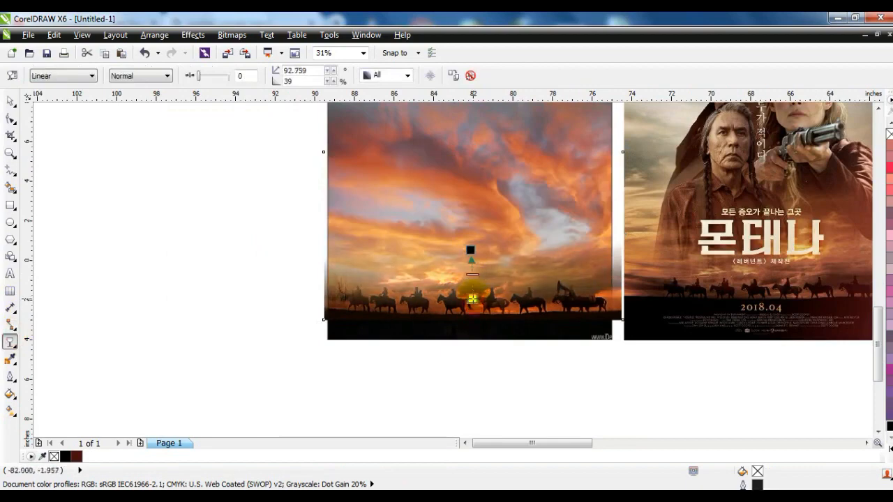
drag(472, 300, 473, 298)
click(12, 99)
- PowerClip the horse-rider image inside the poster rectangle and fill the rectangle with black (C100 M100 Y100 K100)
click(193, 35)
mouse_move(219, 219)
click(309, 224)
click(602, 236)
shift+click(648, 227)
key(shift+F2)
click(117, 323)
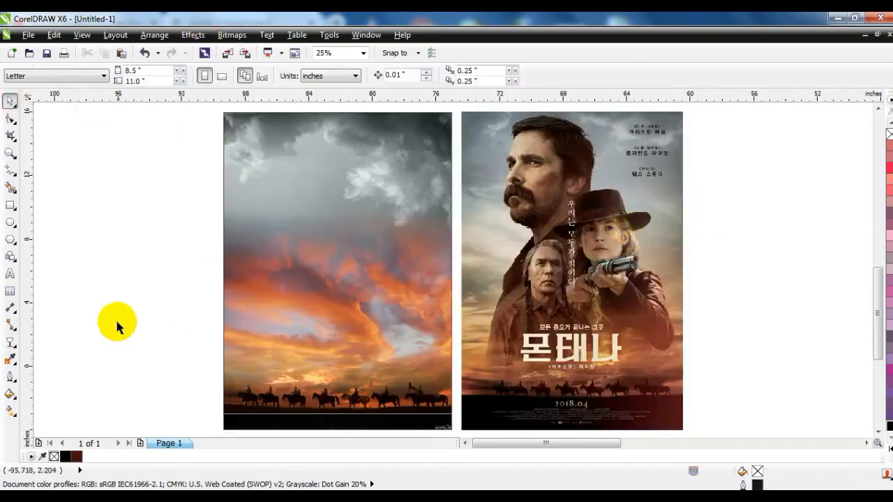
click(307, 370)
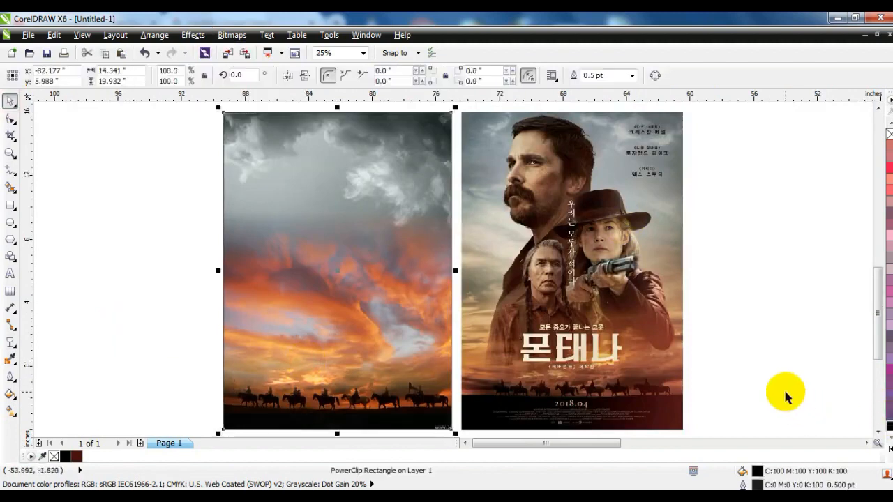
click(732, 300)
- Move the photo of the seated man in the field next to the poster
key(F4)
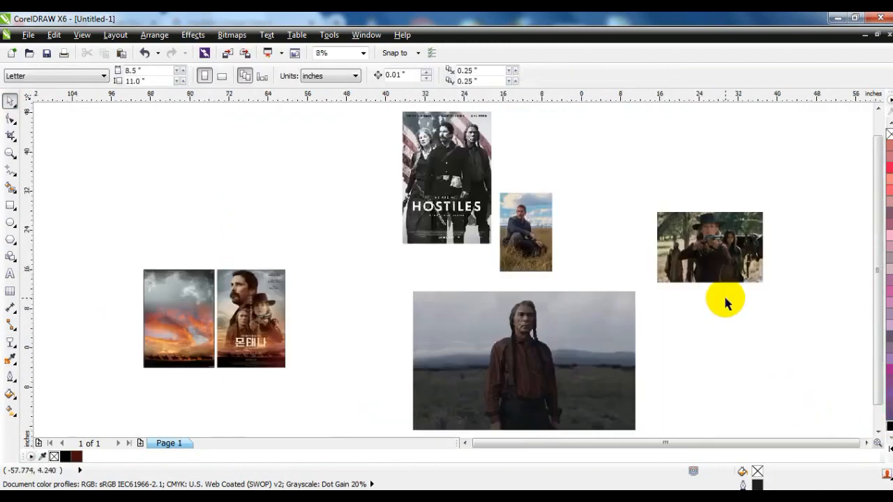
drag(531, 243, 111, 319)
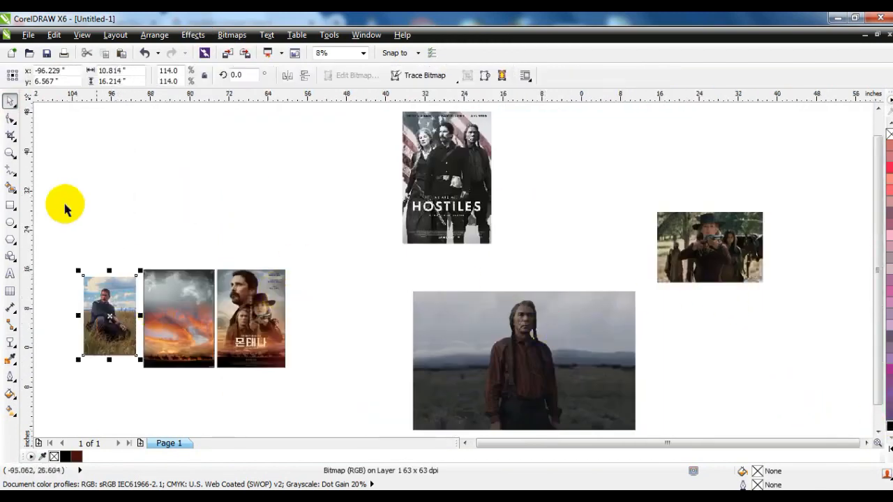
key(shift+F2)
click(442, 169)
click(325, 247)
- Trace a closed outline around the seated man's head, shoulders and upper body with straight freehand segments
click(10, 169)
click(357, 155)
double_click(470, 159)
double_click(504, 216)
double_click(504, 265)
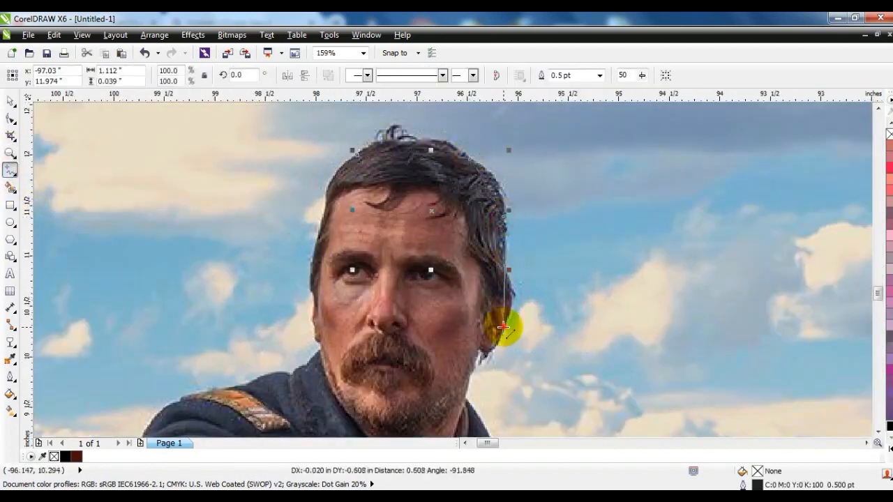
click(503, 328)
click(463, 396)
click(356, 155)
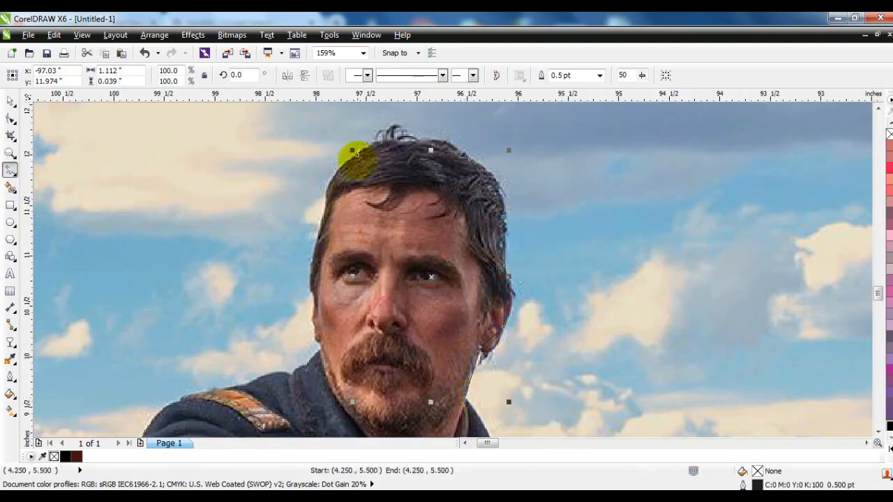
double_click(326, 203)
click(316, 306)
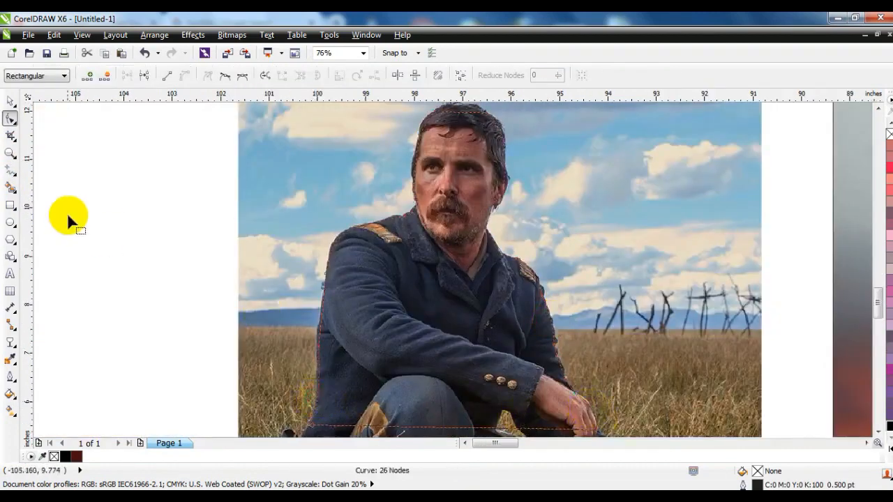
- Refine the traced outline with the Shape tool so it follows the man's head, ear and collar
click(10, 153)
drag(289, 314, 618, 117)
click(10, 119)
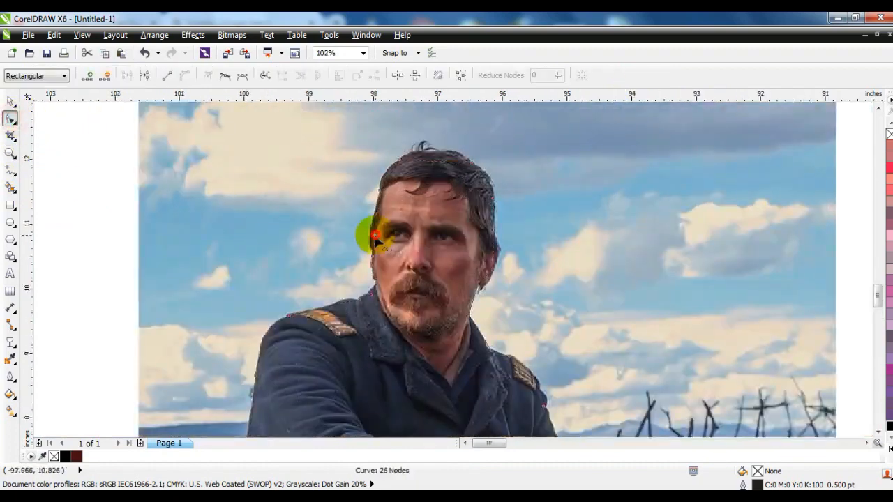
click(431, 162)
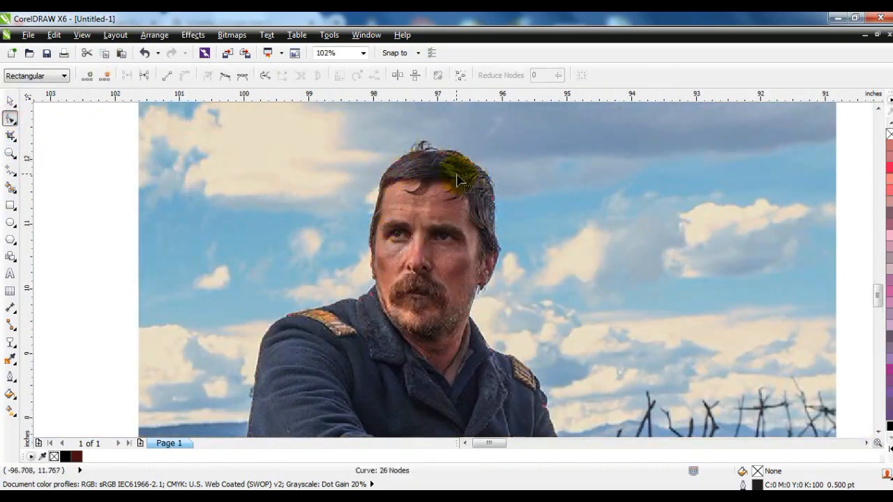
drag(498, 254, 488, 284)
click(494, 349)
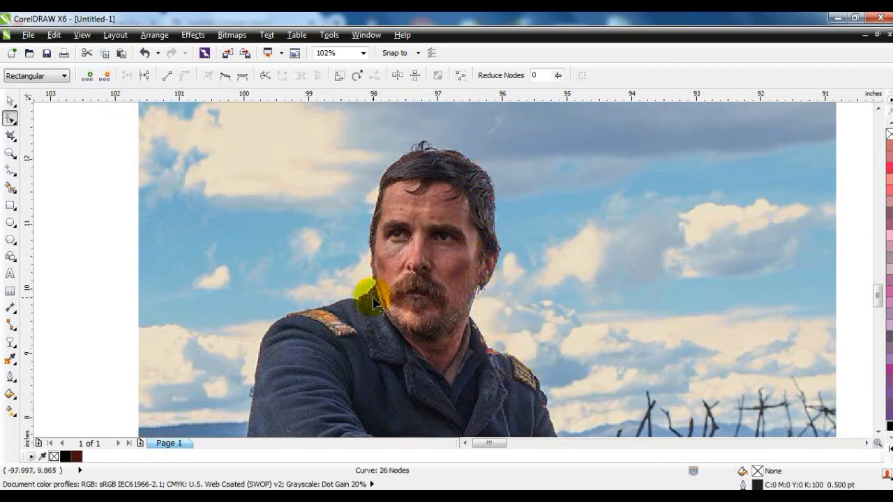
- PowerClip the seated man's photo inside the traced outline to cut him out
click(10, 101)
click(193, 35)
mouse_move(239, 219)
click(307, 213)
click(432, 150)
- Move the cut-out man onto the poster, enlarge him to about 12.9 by 14.8 inches and rotate him 3.7 degrees
key(F4)
drag(139, 299, 203, 299)
drag(155, 246, 377, 374)
key(shift+F2)
click(308, 250)
drag(349, 281, 369, 301)
click(287, 75)
key(ctrl+z)
drag(428, 343, 452, 352)
click(411, 336)
drag(372, 300, 351, 298)
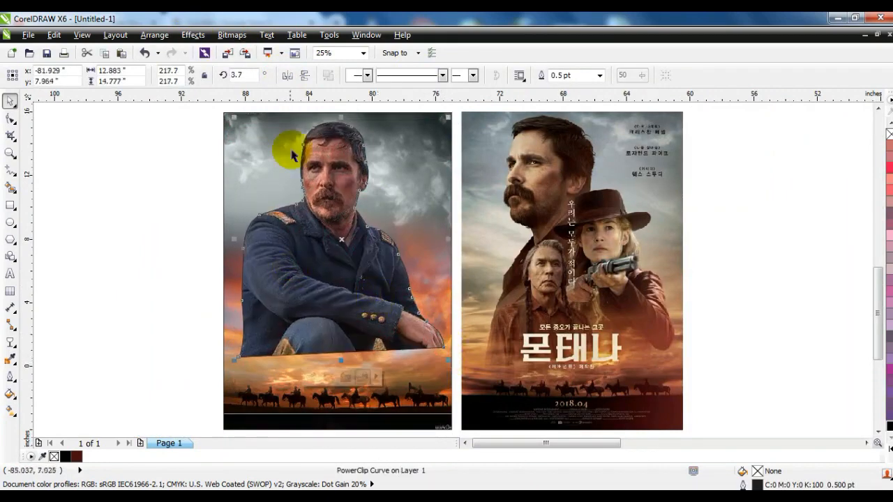
- Mirror the seated man horizontally, shift him slightly on the poster and straighten him to a rotation of 180.7 degrees
click(286, 76)
drag(369, 268, 369, 266)
drag(427, 358, 430, 345)
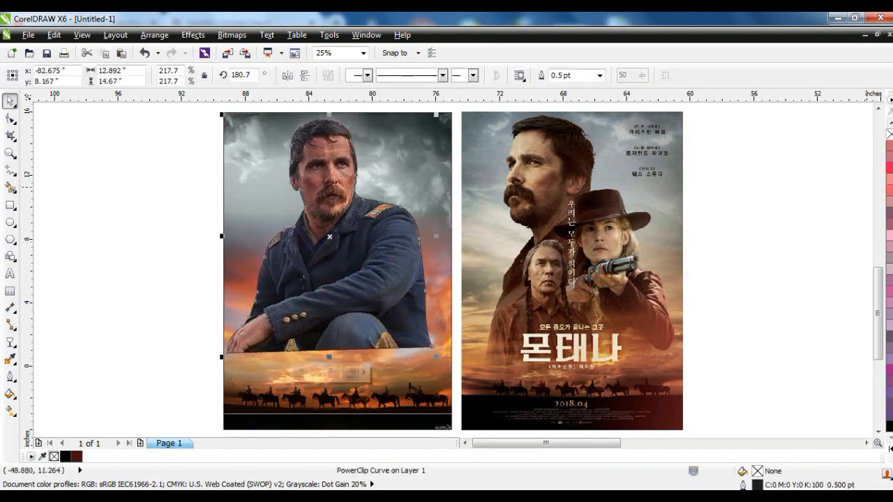
- Edit the seated man's PowerClip contents and warm the photo using Color Balance with Cyan–Red 20 and Yellow–Blue -17
right_click(377, 222)
click(409, 69)
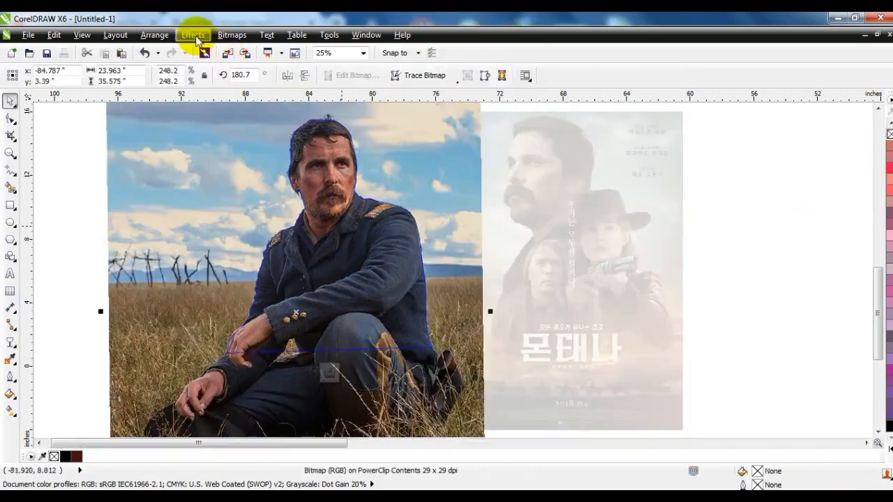
click(193, 35)
mouse_move(209, 50)
click(348, 130)
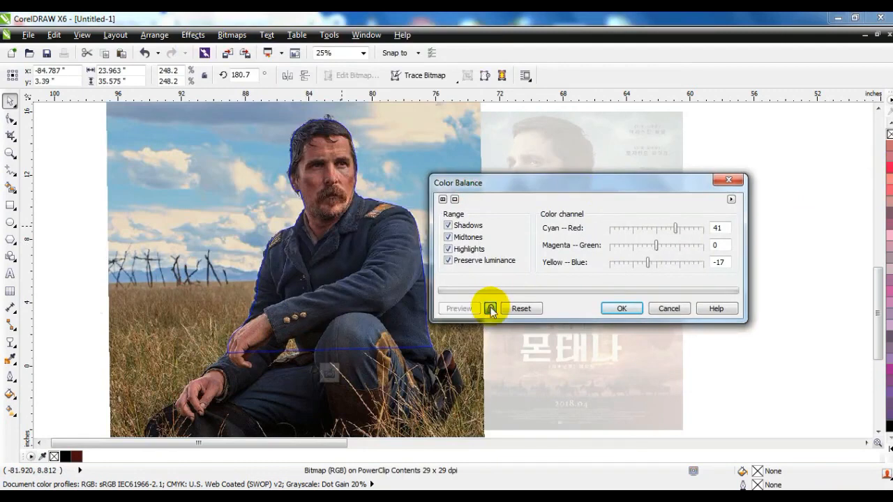
click(490, 309)
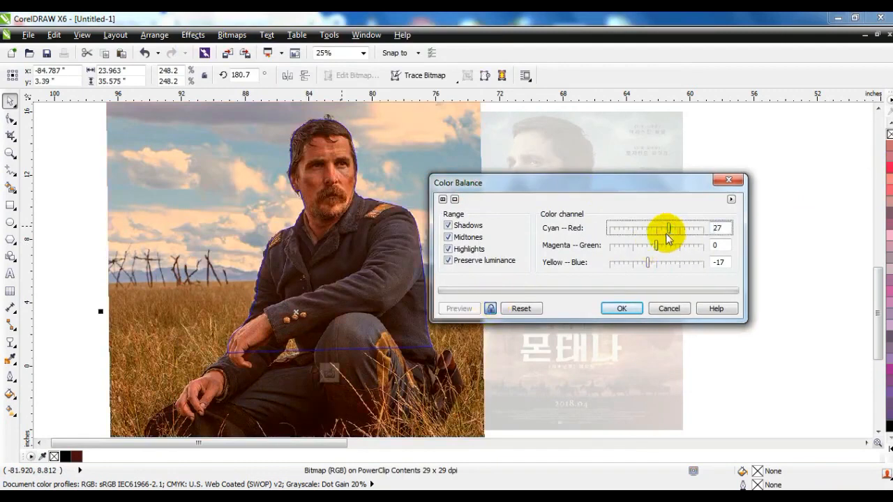
click(622, 308)
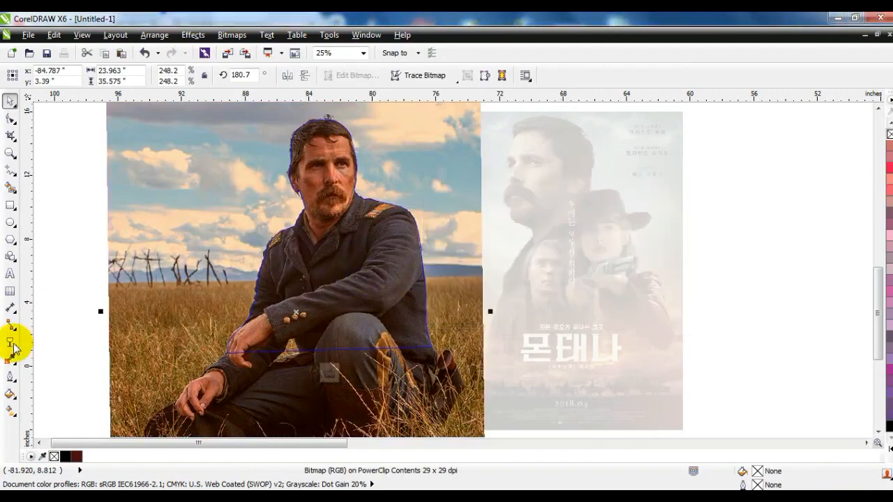
- Fade out the seated man's lower body with a linear transparency and finish editing the PowerClip
click(11, 342)
drag(325, 347, 325, 347)
drag(318, 260, 323, 249)
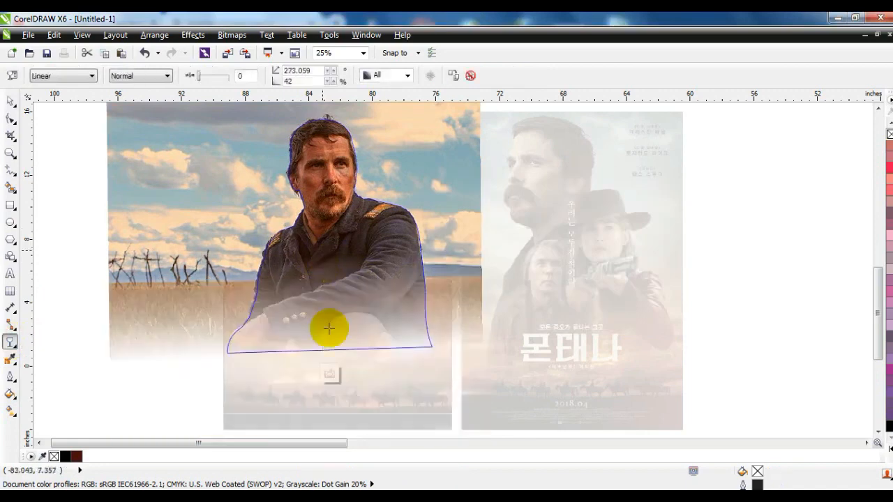
click(10, 102)
right_click(306, 200)
click(324, 254)
click(104, 197)
- Remove the seated man's outline stroke and adjust the cut-out's nodes beside his forehead to follow the hair
click(305, 206)
click(11, 153)
drag(292, 126, 416, 187)
click(11, 122)
click(441, 172)
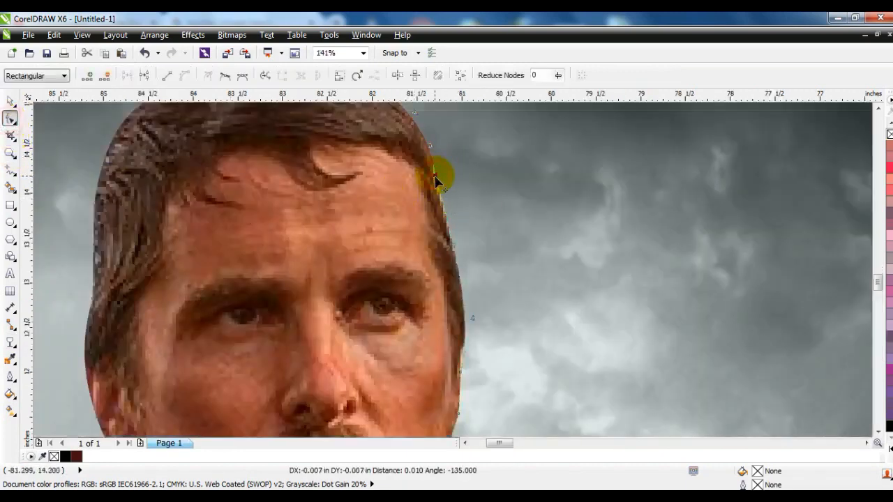
click(9, 153)
right_click(395, 193)
click(10, 103)
click(90, 211)
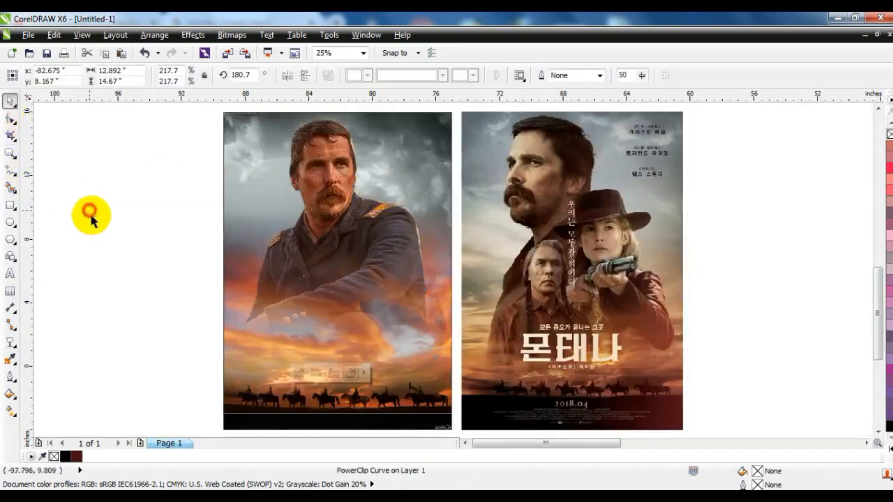
- Trace a closed freehand outline around the braided man's head, braids and body, and curve it with the Shape tool
key(F4)
click(537, 361)
key(shift+F2)
click(104, 202)
click(10, 153)
drag(410, 126, 524, 214)
click(9, 170)
click(475, 169)
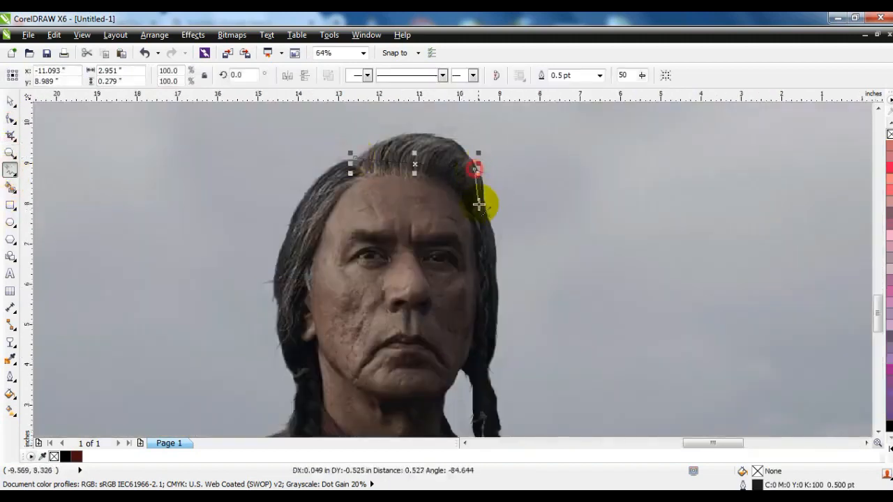
click(495, 270)
double_click(290, 234)
double_click(280, 300)
double_click(296, 386)
click(293, 412)
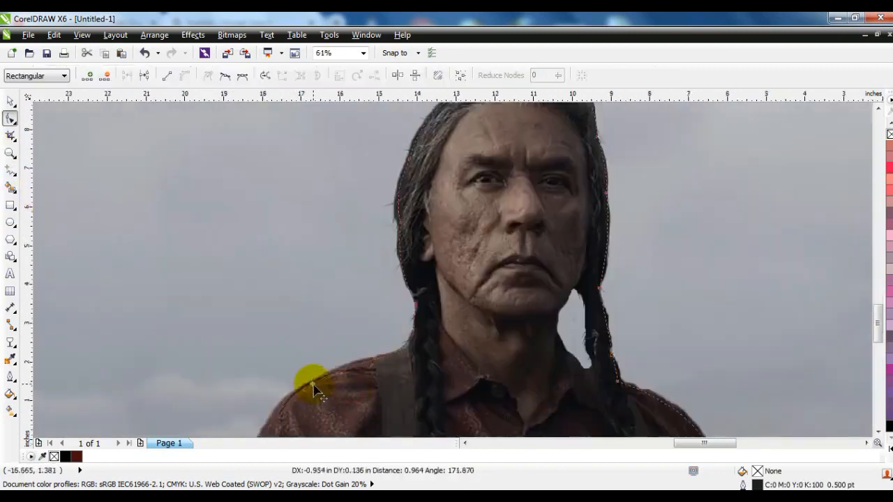
scroll(476, 358, down, 3)
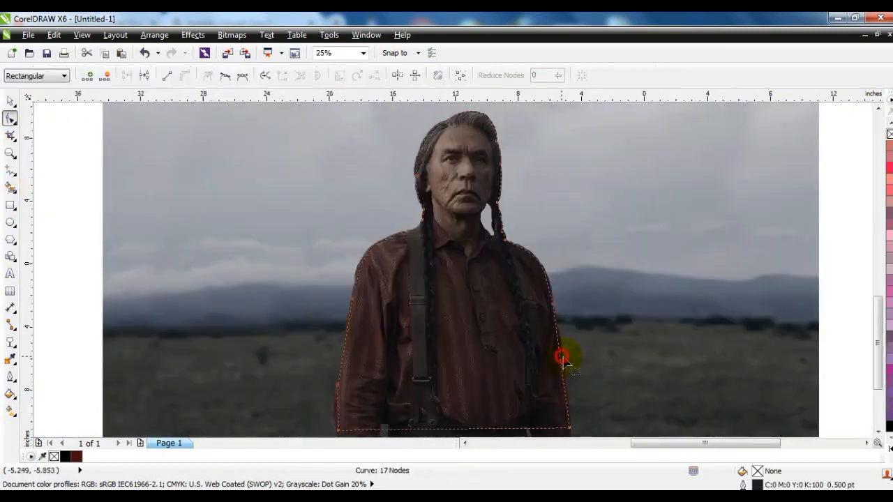
- Raise the brightness and contrast of the braided man's photo with Brightness/Contrast/Intensity, keeping intensity at 2
click(11, 101)
click(318, 175)
click(193, 34)
mouse_move(209, 48)
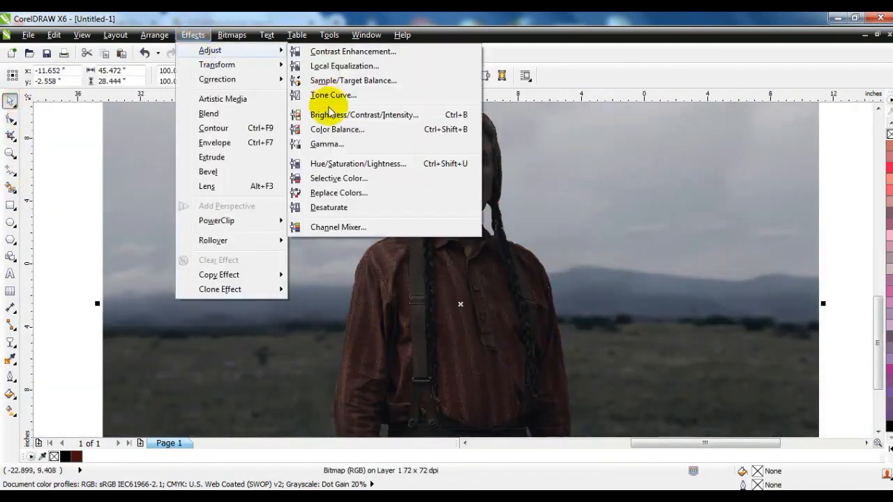
click(368, 111)
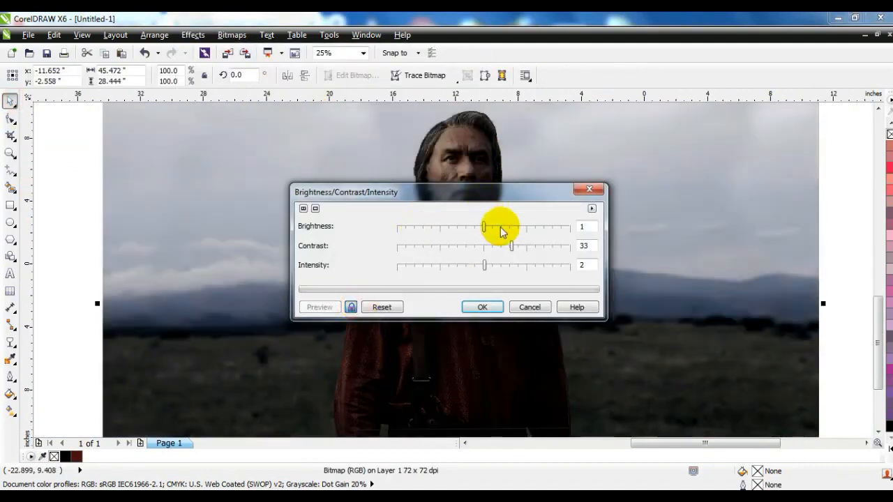
click(503, 228)
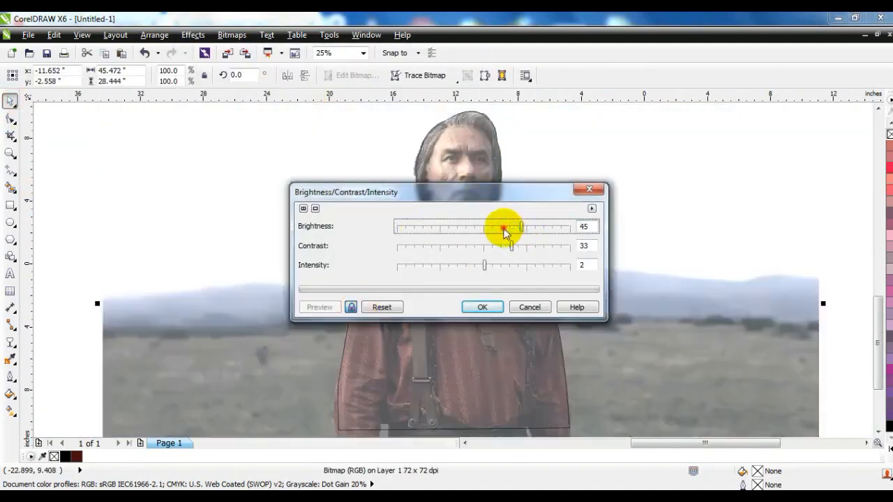
drag(496, 234, 492, 233)
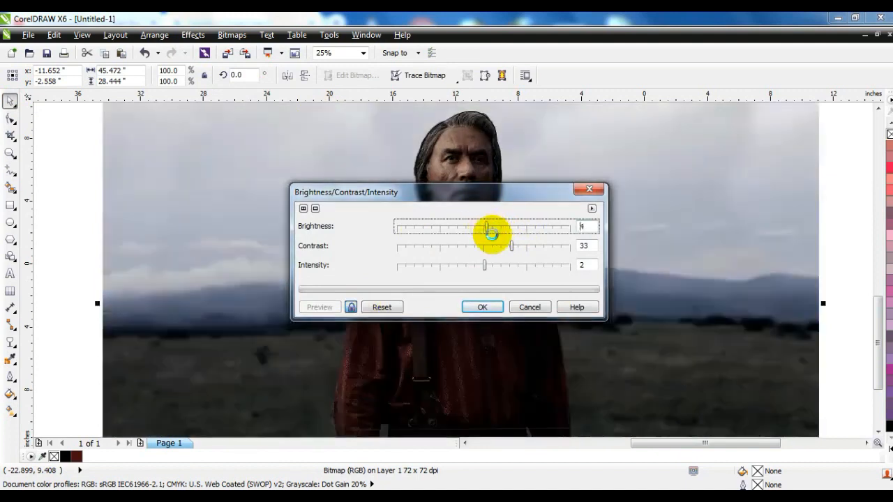
click(481, 307)
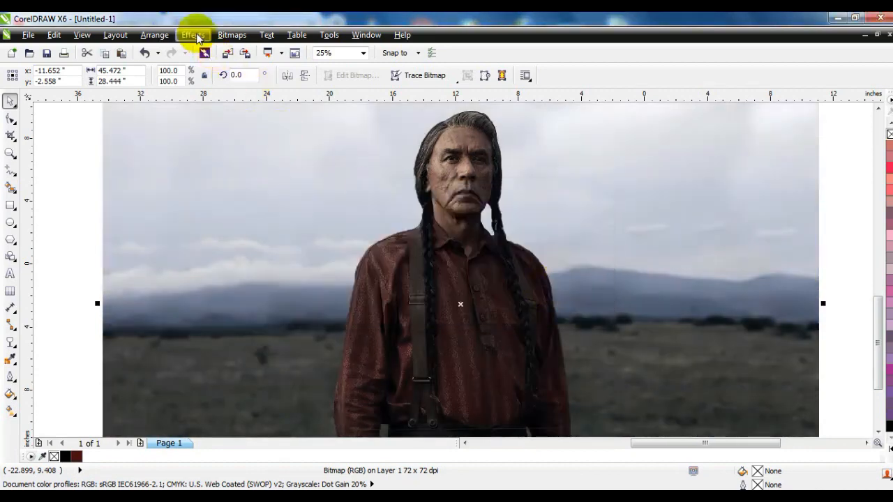
- Warm the braided man's photo using Color Balance with Cyan–Red 20, Magenta–Green 0 and Yellow–Blue -17
click(193, 34)
click(331, 131)
drag(425, 184, 439, 285)
click(362, 411)
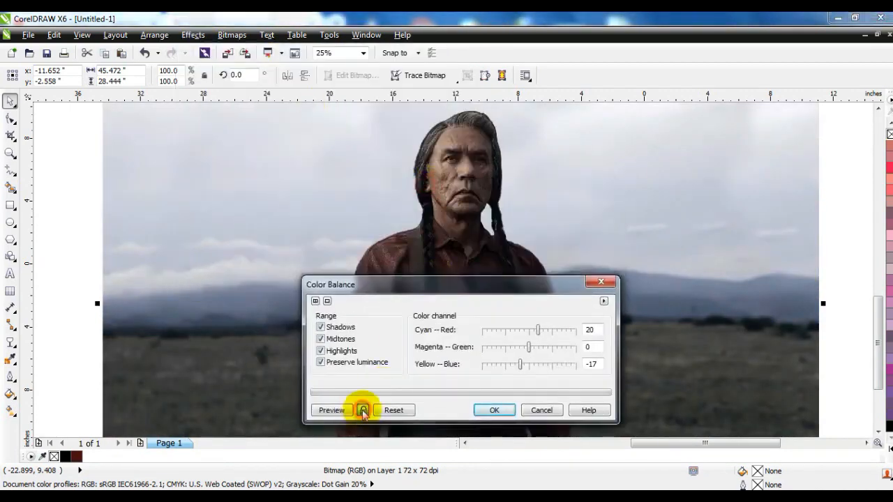
click(494, 410)
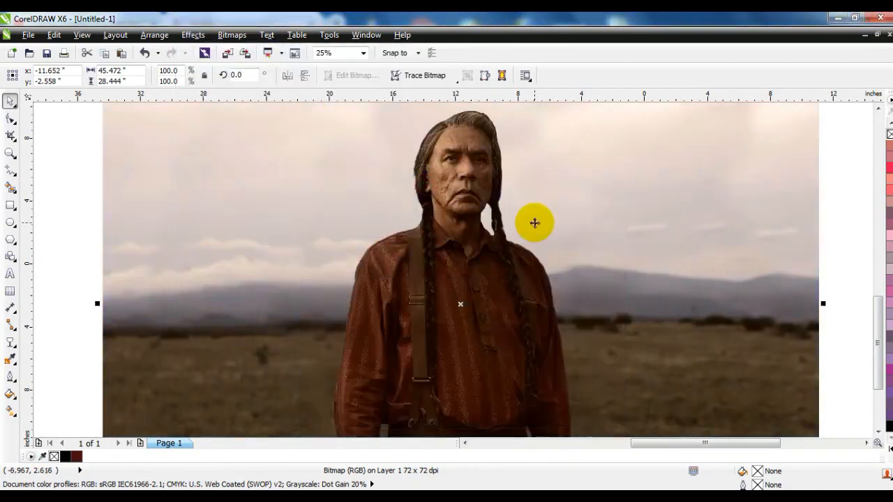
- PowerClip the braided man's photo inside his traced outline
click(193, 34)
mouse_move(242, 222)
click(311, 218)
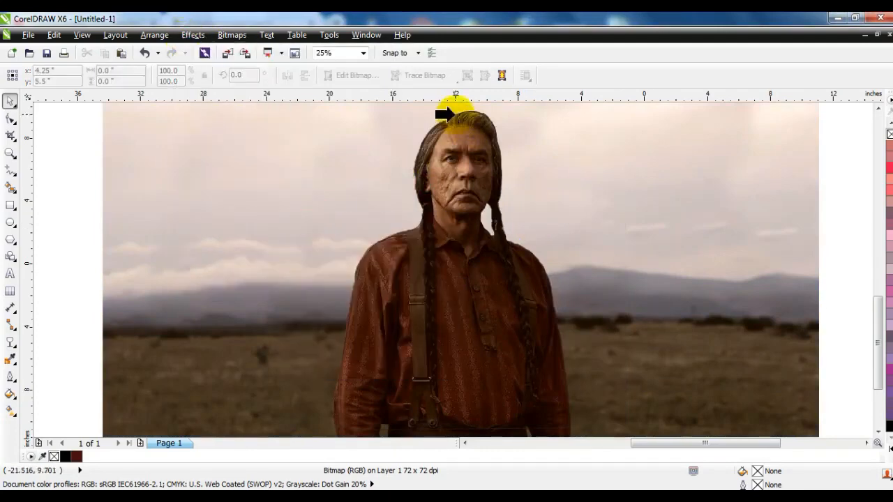
click(455, 113)
- Move the cut-out braided man onto the poster in front of the seated man and scale him to about 8.2 by 11.2 inches
scroll(466, 261, down, 2)
drag(465, 261, 183, 248)
drag(139, 187, 290, 303)
key(shift+F2)
click(357, 261)
drag(448, 137, 400, 204)
drag(365, 309, 359, 308)
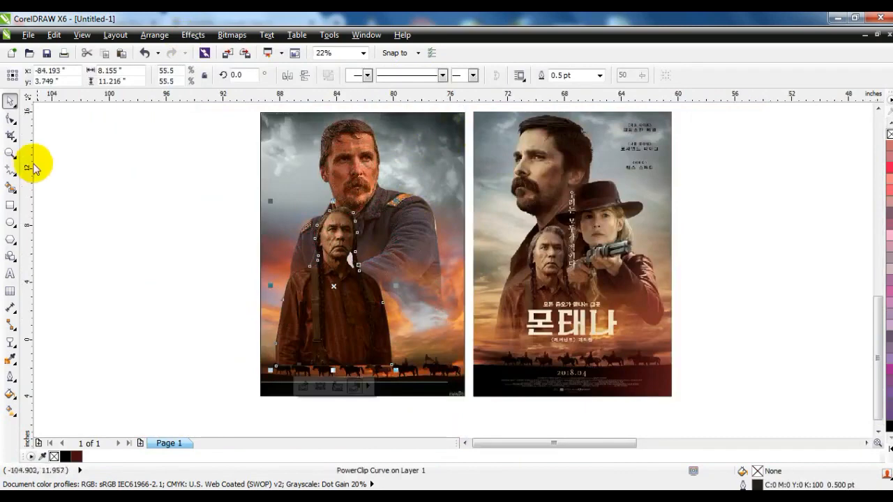
- Trace a rough freehand outline around the pale background gap between the man's jaw and his braid
click(10, 152)
drag(316, 219, 395, 298)
click(8, 173)
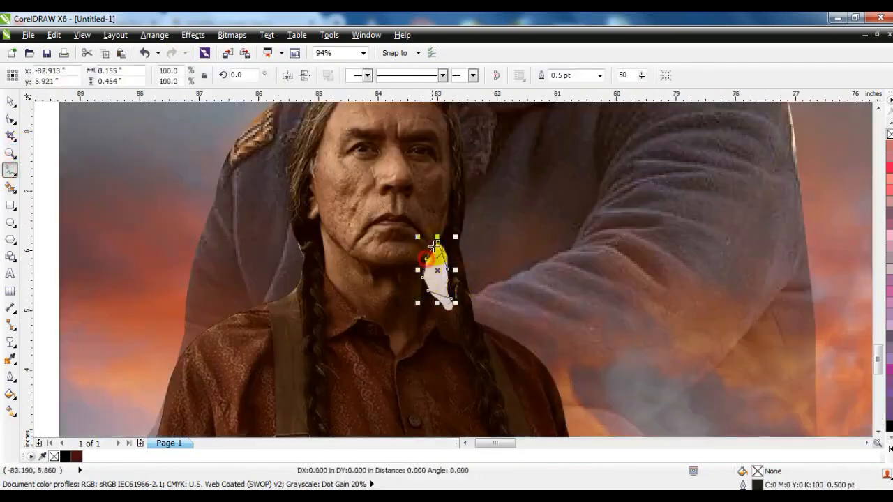
- Refine the gap outline with the Shape tool so its curves follow the jaw, collar and braid edges
click(11, 118)
scroll(440, 252, up, 5)
drag(460, 123, 421, 186)
drag(386, 215, 384, 214)
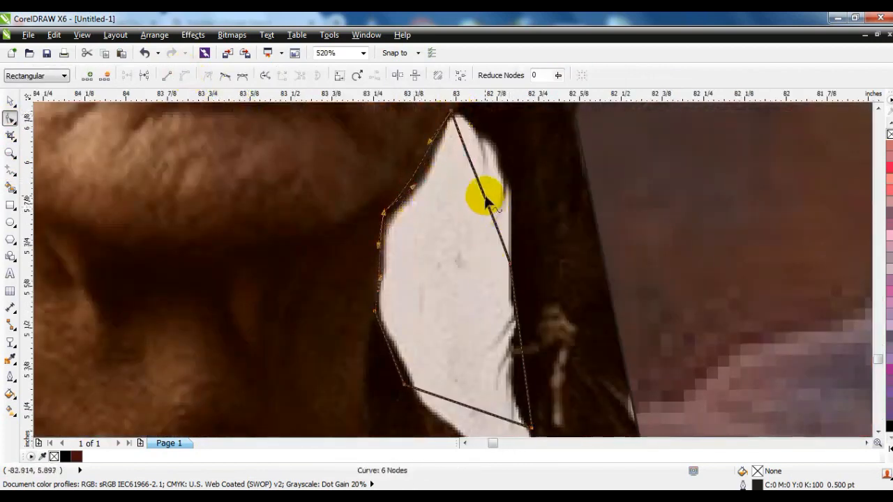
drag(484, 198, 508, 178)
drag(538, 382, 507, 424)
drag(524, 364, 509, 379)
drag(509, 303, 517, 306)
click(451, 387)
scroll(474, 366, down, 2)
drag(475, 380, 517, 404)
- Combine the gap outline with the braided man's cut-out to knock out the pale area, and remove the outline stroke
click(11, 102)
shift+click(324, 174)
click(328, 74)
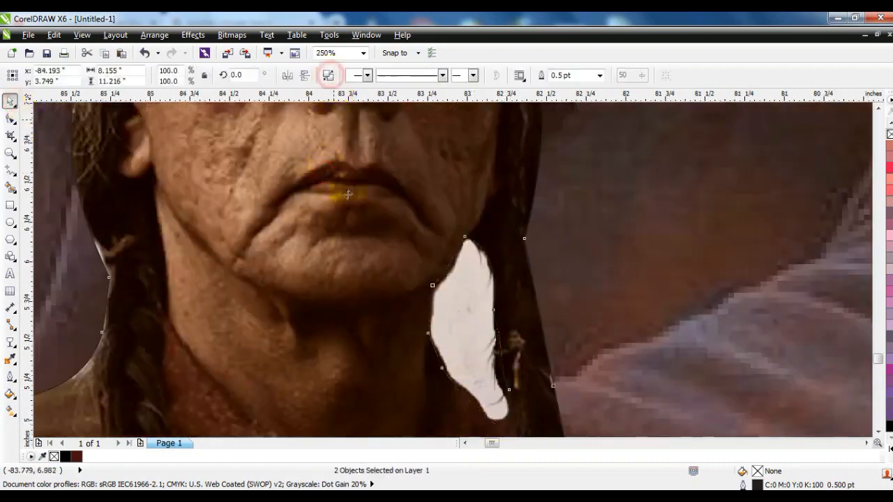
scroll(347, 194, down, 2)
scroll(397, 256, down, 1)
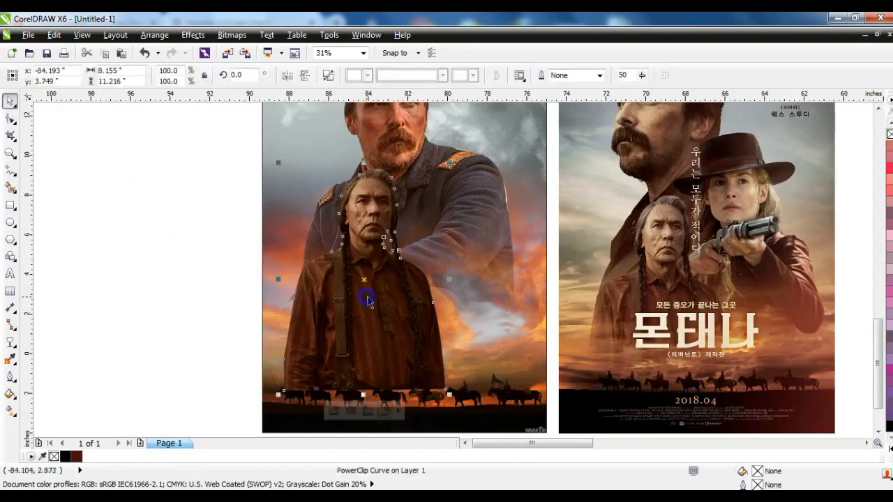
- Fade the braided man's lower body with a linear transparency inside the PowerClip and shift him slightly lower on the poster
right_click(367, 297)
click(393, 70)
click(12, 345)
click(11, 341)
drag(358, 293, 368, 355)
click(11, 101)
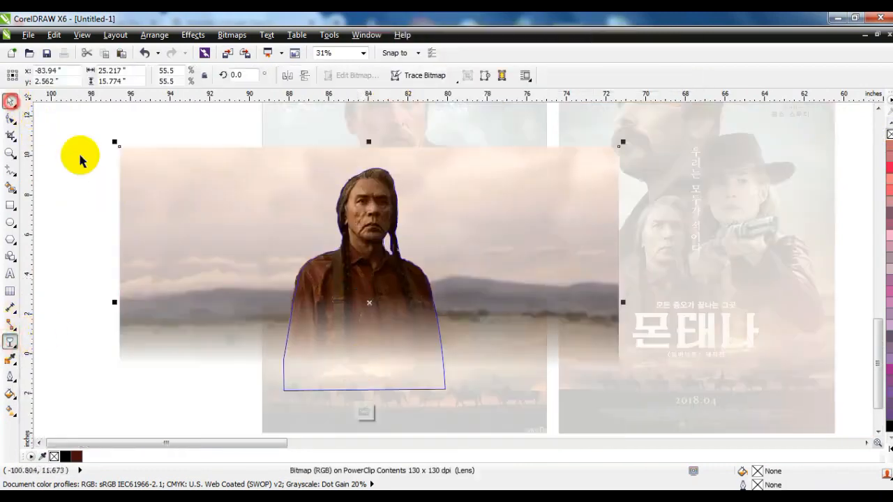
ctrl+click(80, 156)
click(166, 240)
drag(369, 300, 364, 307)
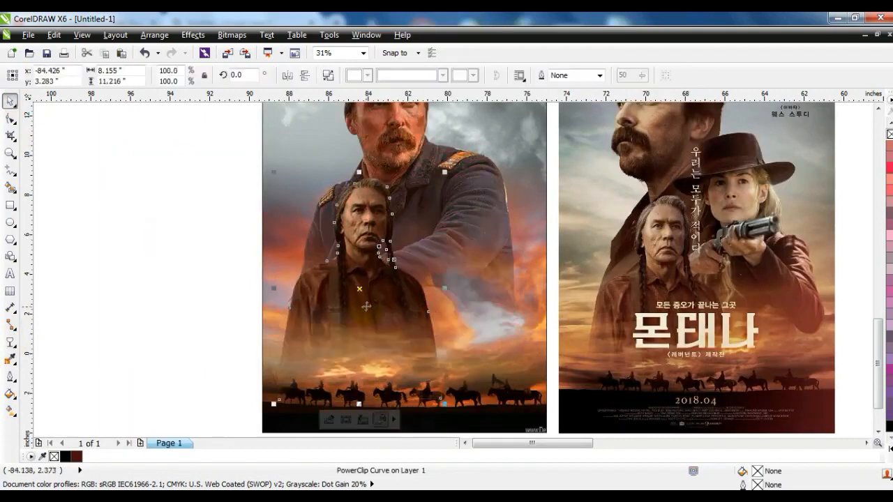
click(187, 233)
- Trace a freehand outline around the hat, hair and rifle muzzle of the woman aiming the rifle
key(F4)
click(770, 279)
key(shift+F2)
click(126, 174)
click(10, 154)
drag(307, 112, 603, 244)
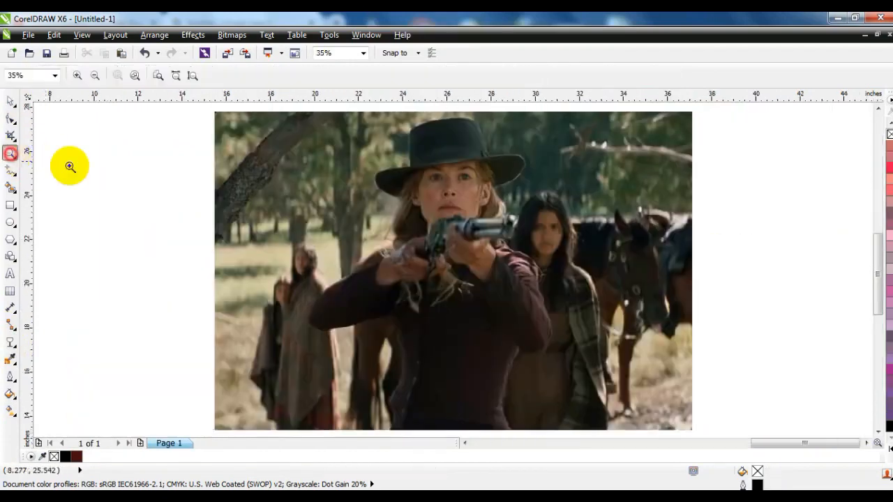
click(11, 171)
double_click(394, 122)
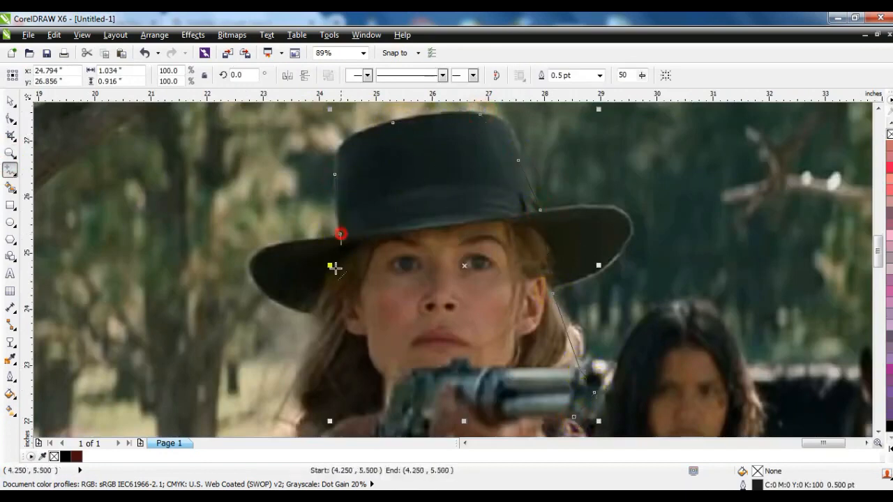
- Complete the woman's outline around her arms and torso down to the photo's lower edge, and curve it with the Shape tool
click(10, 155)
right_click(371, 227)
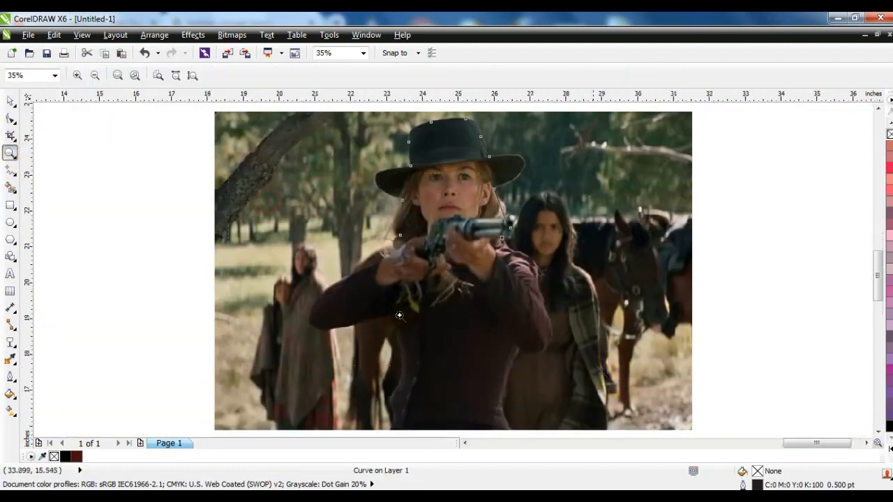
drag(622, 382, 622, 382)
key(shift+F2)
key(F10)
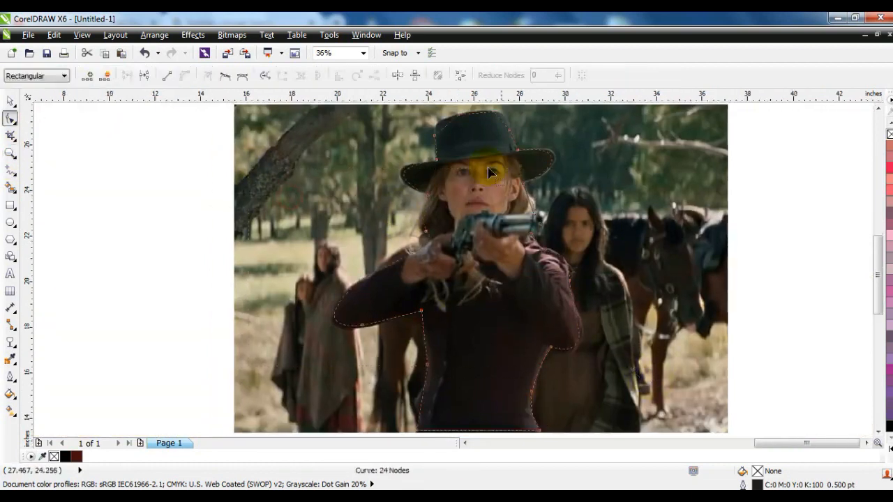
- Warm the woman's photo using Color Balance with Cyan–Red 20, Magenta–Green 0 and Yellow–Blue -17
click(11, 101)
click(646, 180)
click(192, 35)
mouse_move(209, 49)
click(328, 129)
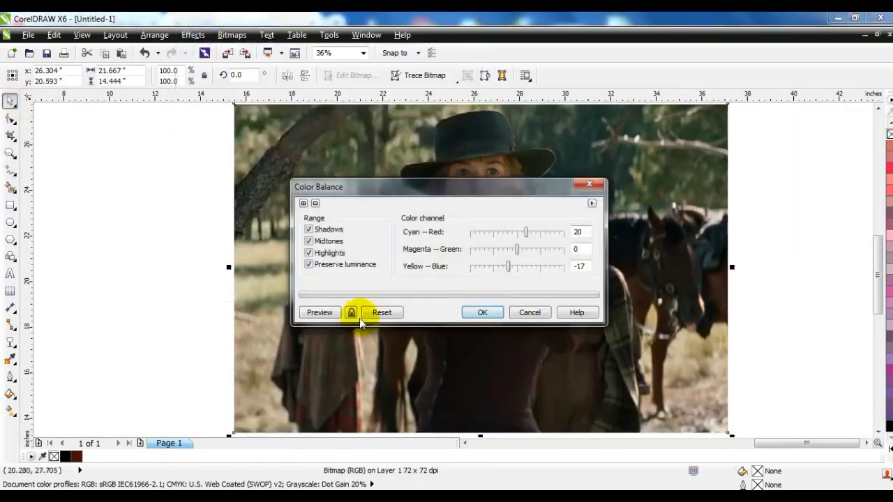
drag(454, 187, 455, 267)
click(485, 393)
- PowerClip the woman's photo inside her traced outline
click(193, 34)
click(321, 220)
click(481, 209)
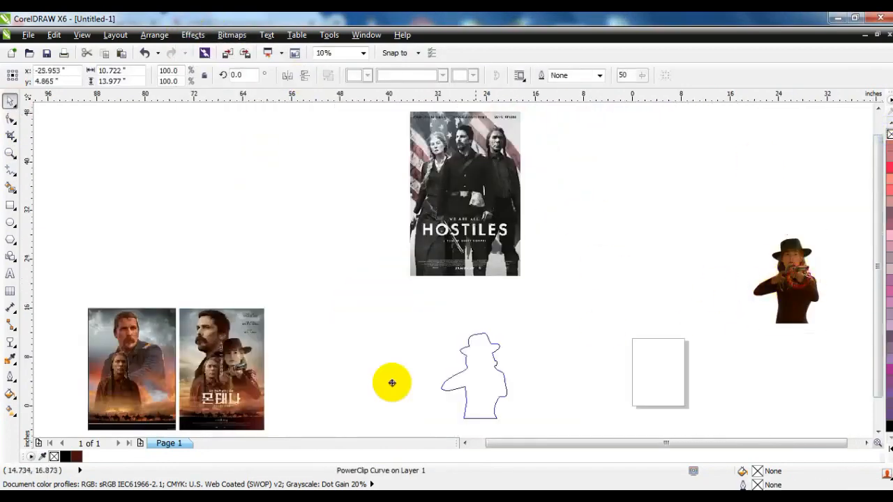
- Move the cut-out woman onto the poster beside the braided man
drag(392, 383, 59, 385)
drag(70, 299, 331, 442)
key(shift+F2)
key(Escape)
- Edit the woman's PowerClip contents and set the photo's brightness to 12, contrast to 14 and intensity to 2
right_click(391, 275)
click(438, 69)
click(193, 34)
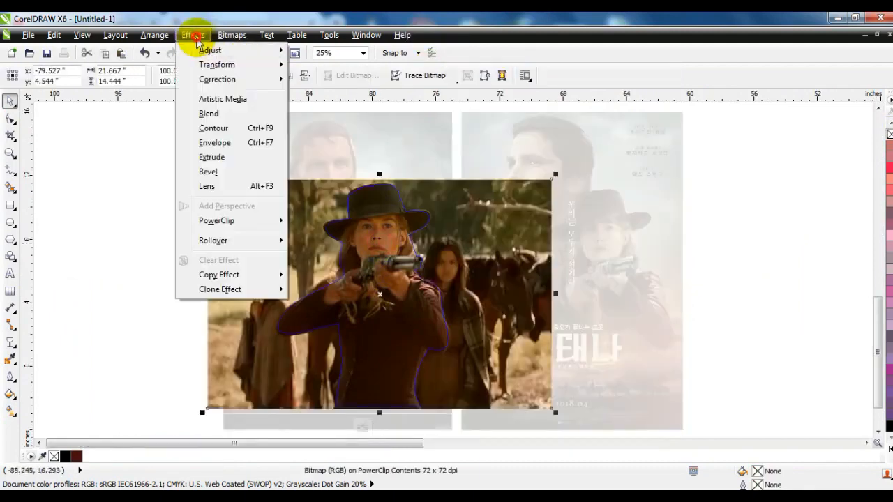
mouse_move(209, 50)
click(342, 113)
drag(474, 193, 583, 194)
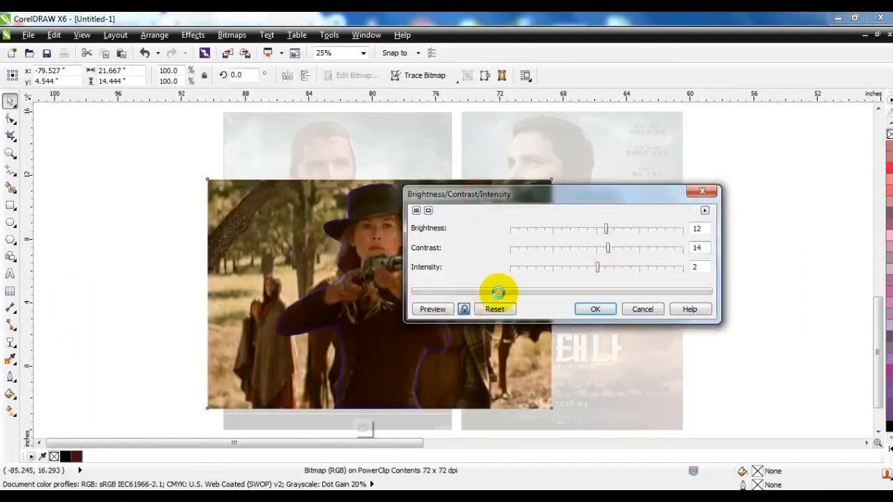
click(595, 309)
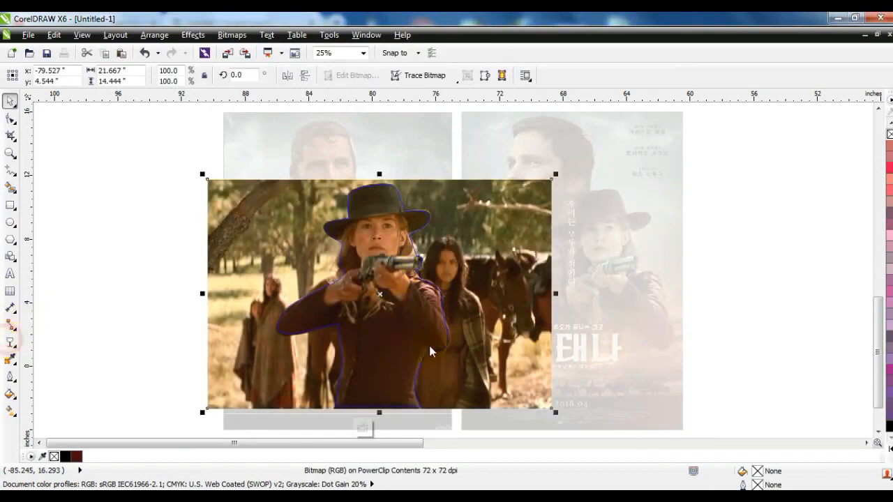
- Fade the lower part of the woman's photo with a transparency inside her PowerClip, and scale the cut-out woman to about 10.1 inches wide
click(10, 342)
drag(393, 335, 394, 391)
click(10, 103)
ctrl+click(174, 255)
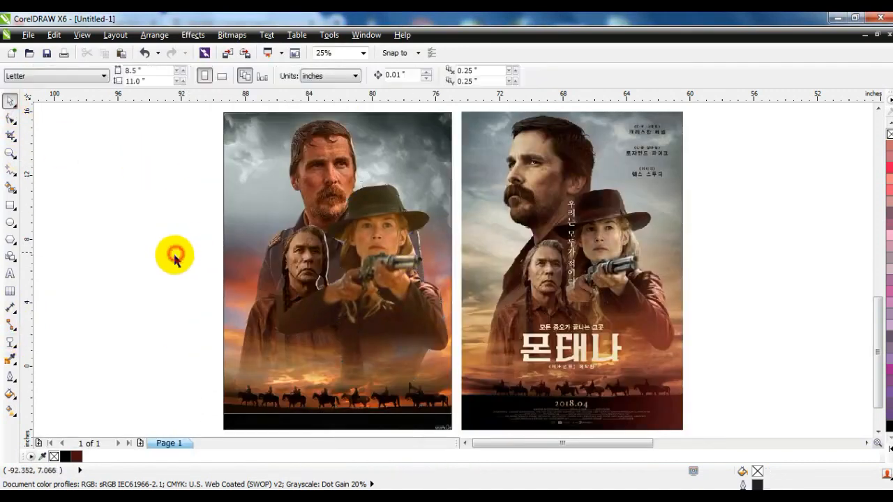
click(384, 289)
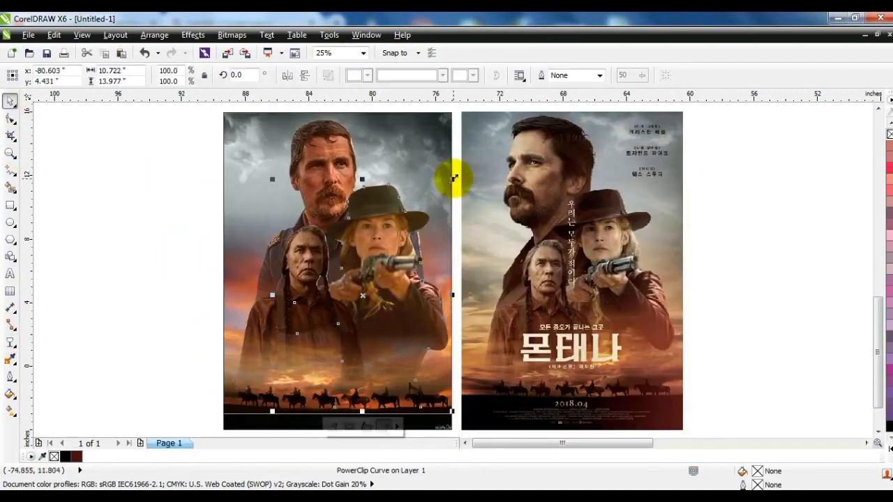
drag(454, 178, 447, 185)
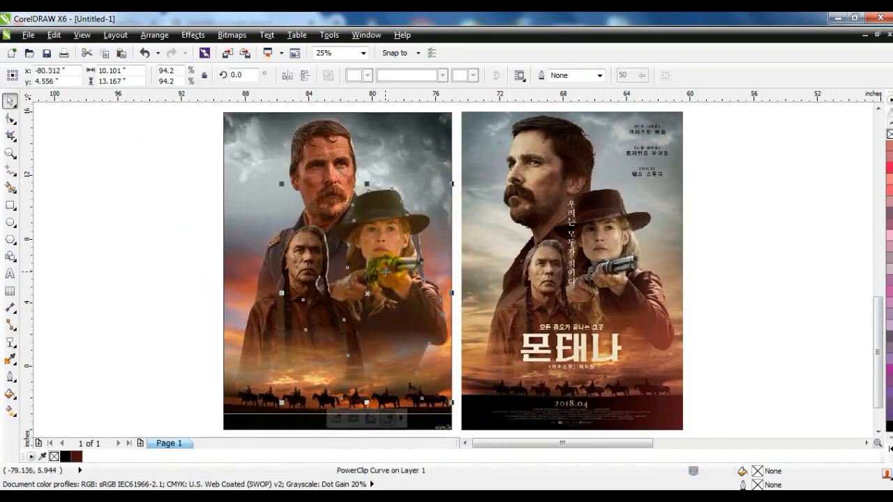
- Select the three cut-out characters together and place a copy of them beside the poster
click(184, 115)
drag(468, 409, 466, 397)
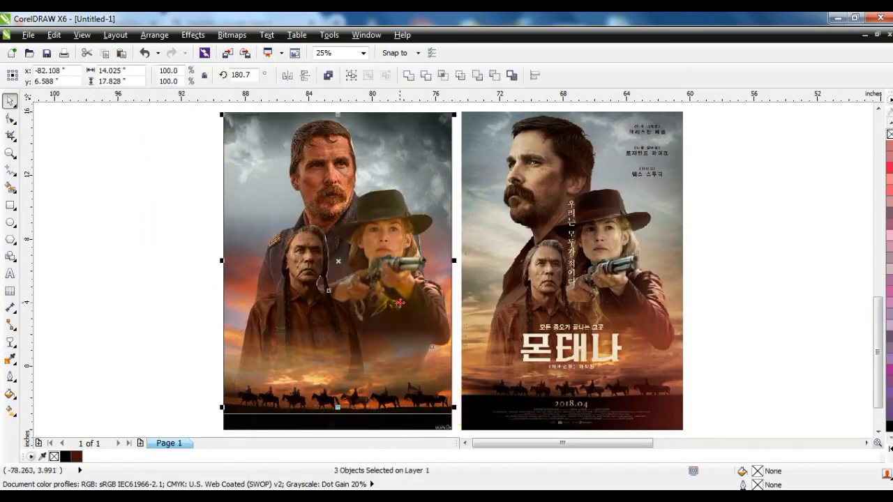
drag(384, 302, 152, 300)
right_click(152, 300)
key(shift+F2)
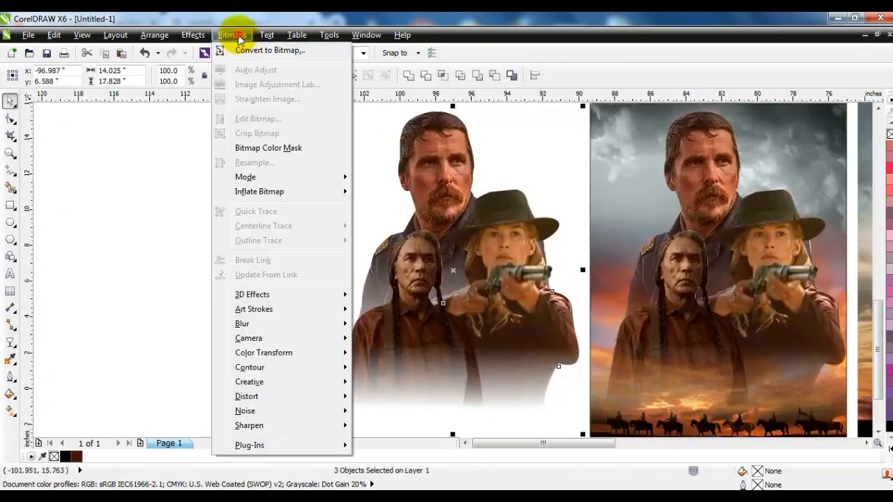
- Convert the copied three characters to a single bitmap and scale it down to 43.7%
click(231, 35)
click(253, 49)
click(676, 322)
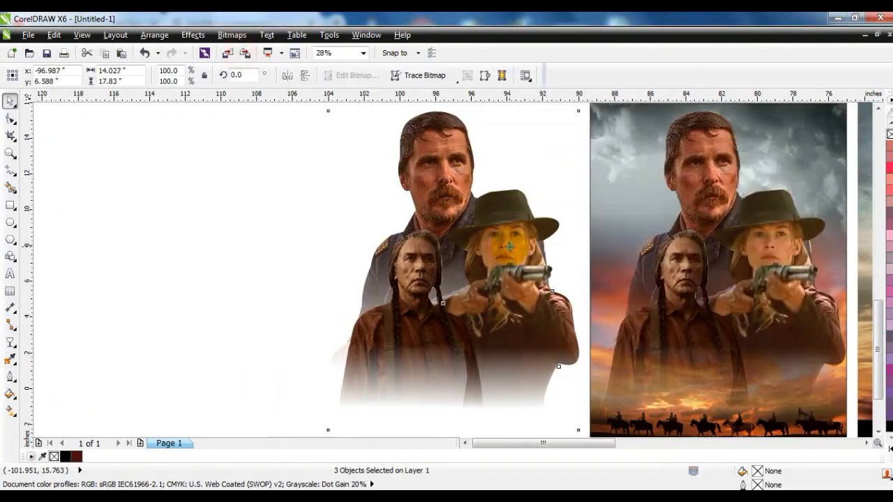
drag(578, 110, 507, 200)
scroll(447, 279, down, 1)
drag(447, 279, 474, 255)
- Move the three original character cut-outs off the poster and place the merged character bitmap on it
click(578, 279)
shift+click(589, 231)
shift+click(637, 265)
drag(638, 265, 413, 265)
drag(496, 247, 629, 247)
- Adjust the merged character bitmap with Color Balance at Cyan–Red 1, Magenta–Green 0 and Yellow–Blue 11
drag(512, 170, 840, 377)
click(610, 244)
key(shift+F2)
shift+click(812, 251)
key(shift+F2)
click(339, 244)
click(192, 35)
mouse_move(209, 48)
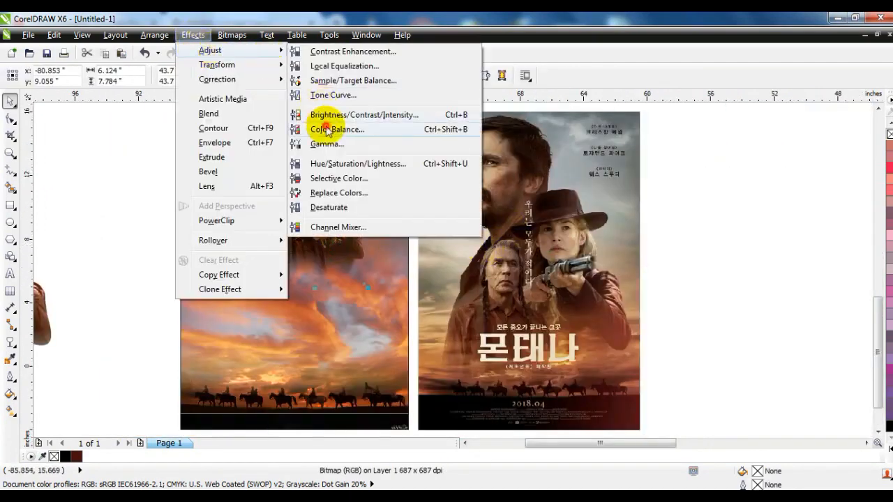
click(328, 123)
drag(516, 187, 599, 103)
click(600, 144)
click(597, 179)
click(433, 227)
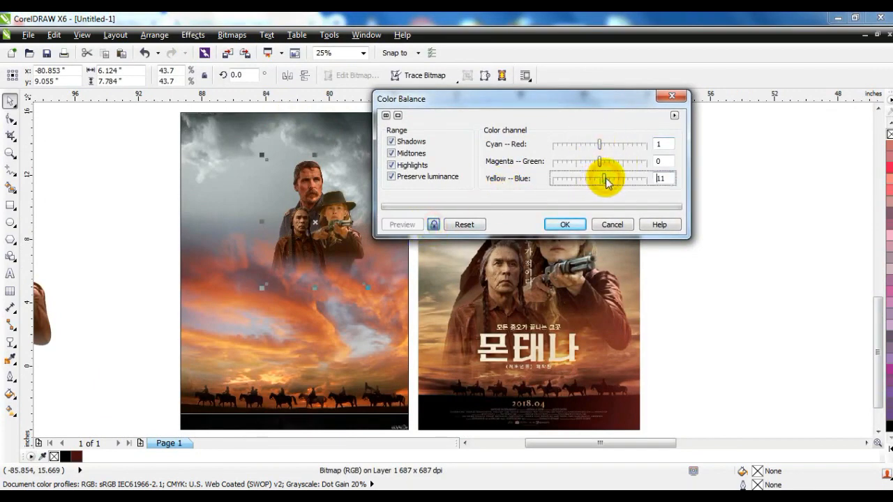
click(431, 221)
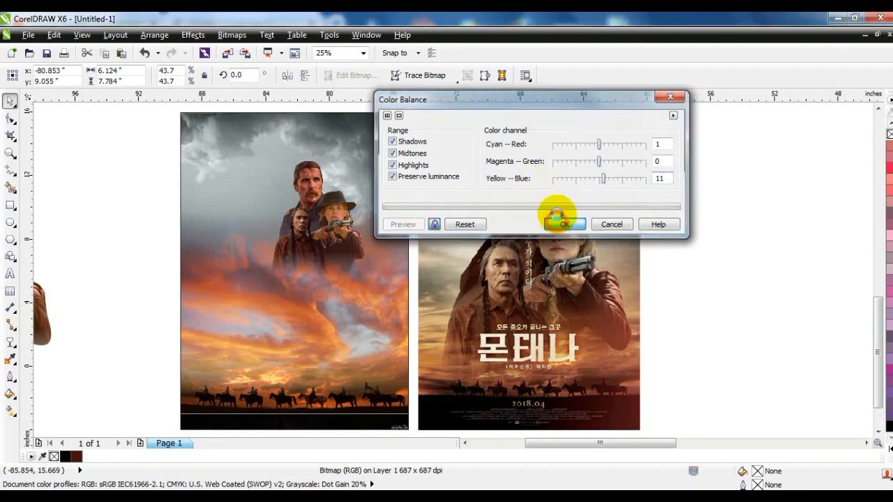
click(565, 224)
- Enlarge the merged character bitmap to about 13.35 inches wide and position it over the poster sky
drag(263, 287, 210, 353)
drag(352, 266, 327, 295)
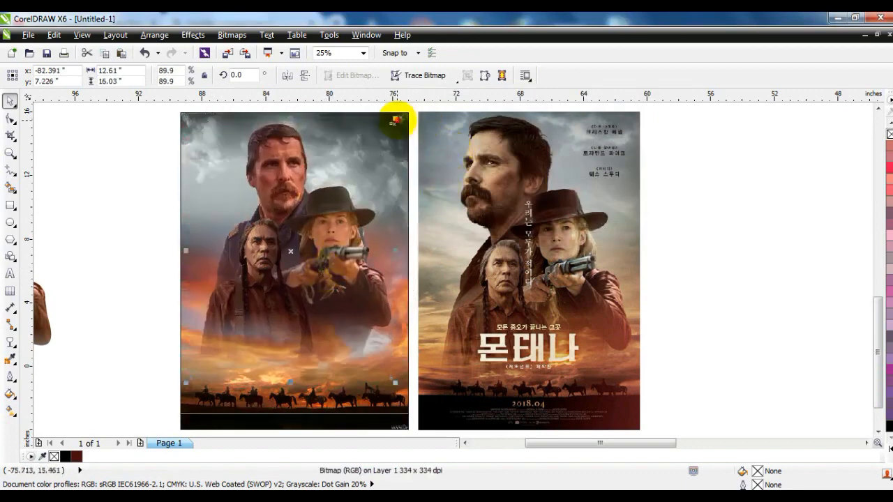
drag(395, 121, 395, 175)
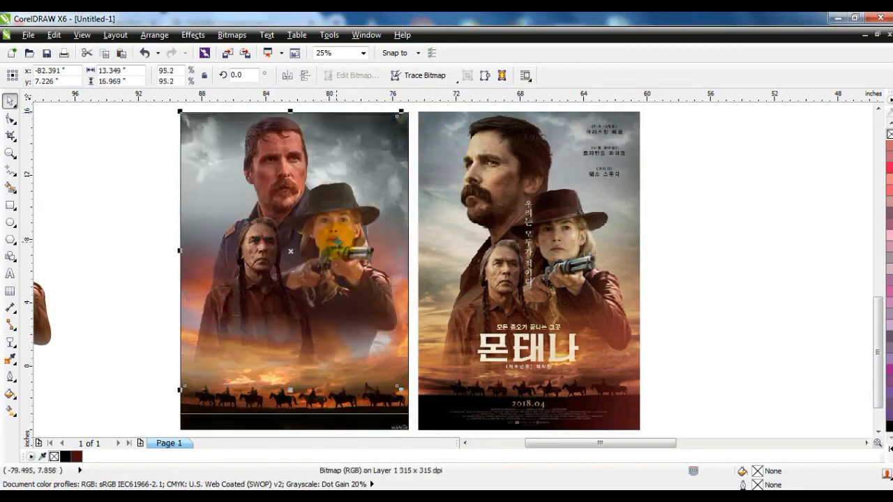
- Convert a duplicate of the merged character bitmap to a 300 dpi grayscale bitmap with a transparent background
click(228, 53)
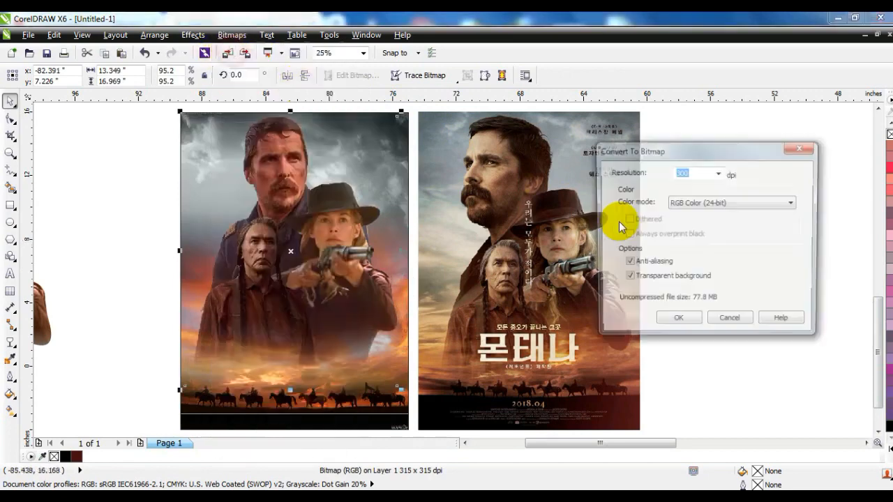
click(732, 202)
click(697, 221)
click(678, 317)
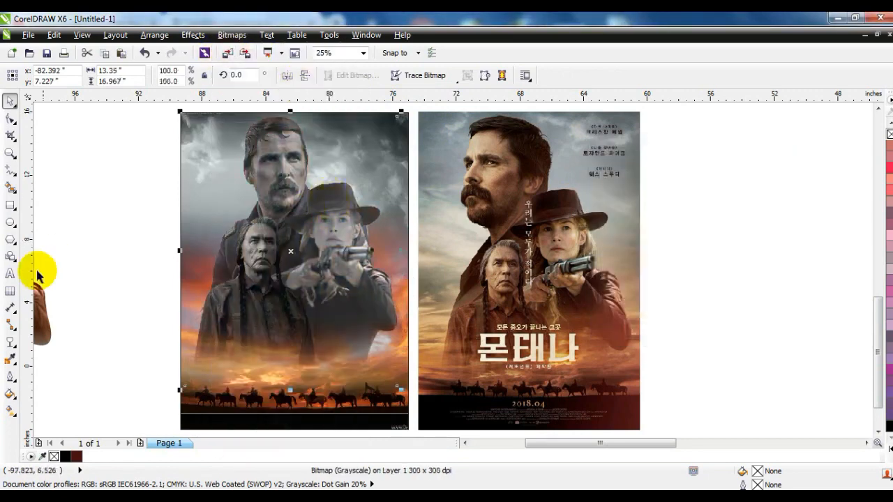
- Apply a uniform transparency of 50 to the grayscale character bitmap
click(10, 342)
click(63, 75)
click(49, 103)
- Set the grayscale character bitmap's brightness to -27, contrast to 30 and intensity to 2
click(193, 35)
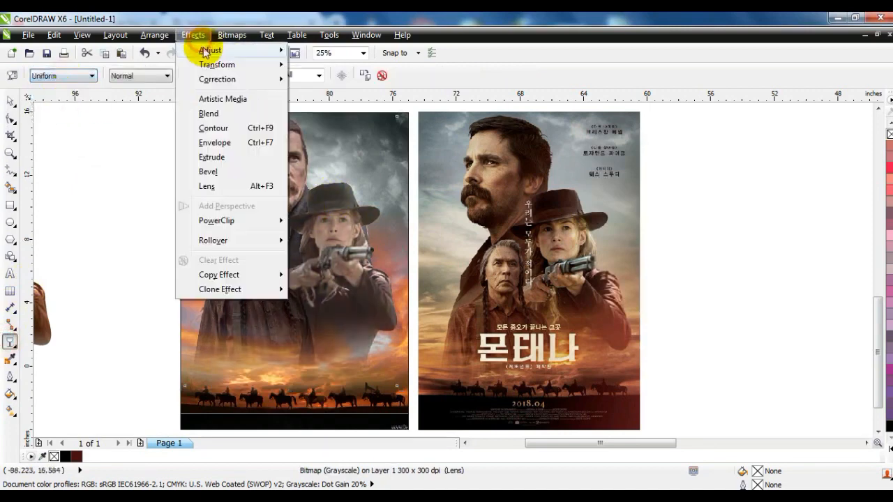
mouse_move(209, 49)
click(370, 114)
click(351, 307)
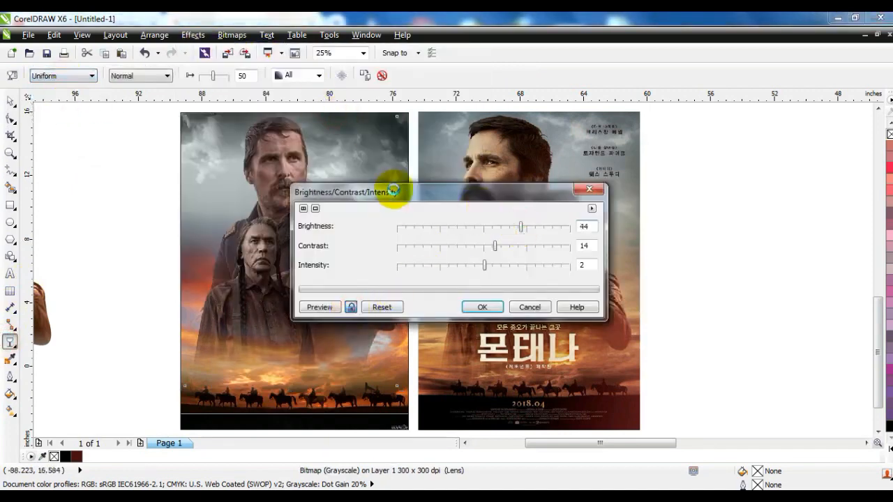
click(460, 228)
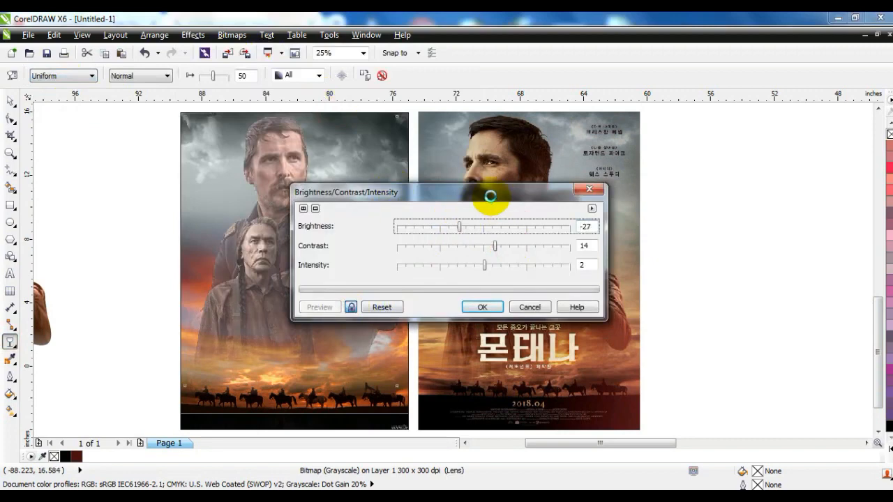
click(508, 246)
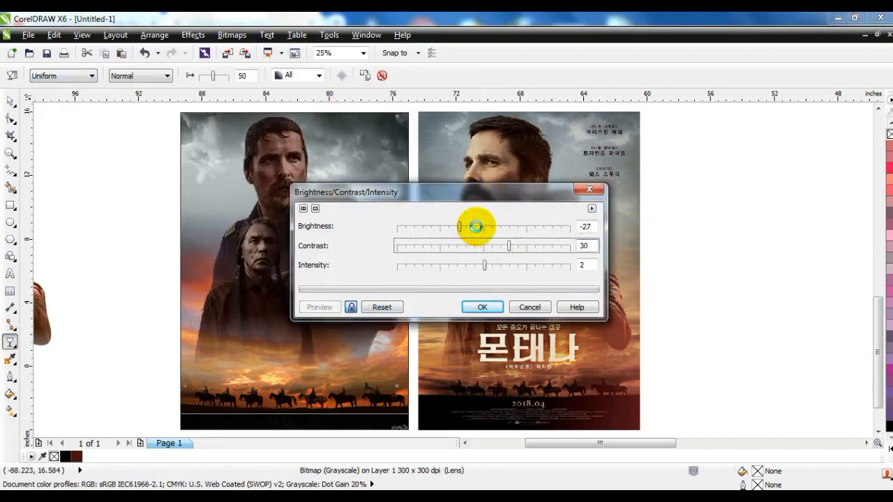
click(482, 307)
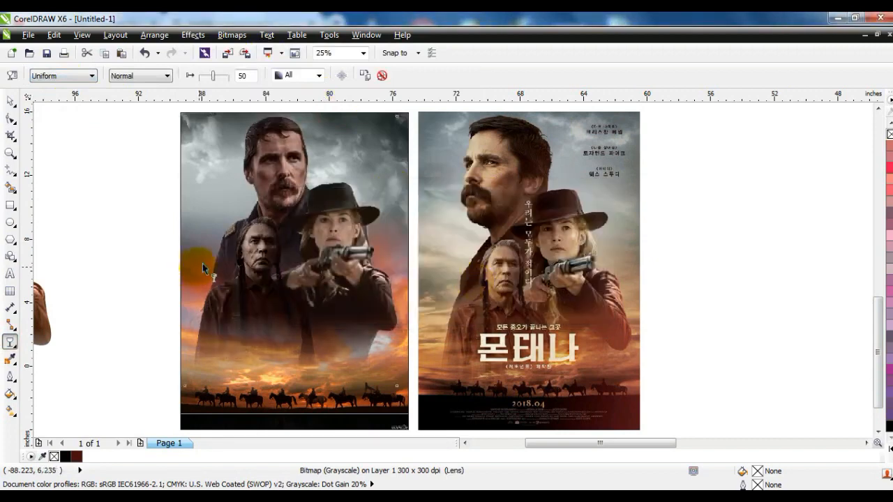
- Set the grayscale character bitmap's uniform transparency to 51
click(208, 77)
drag(216, 81, 219, 79)
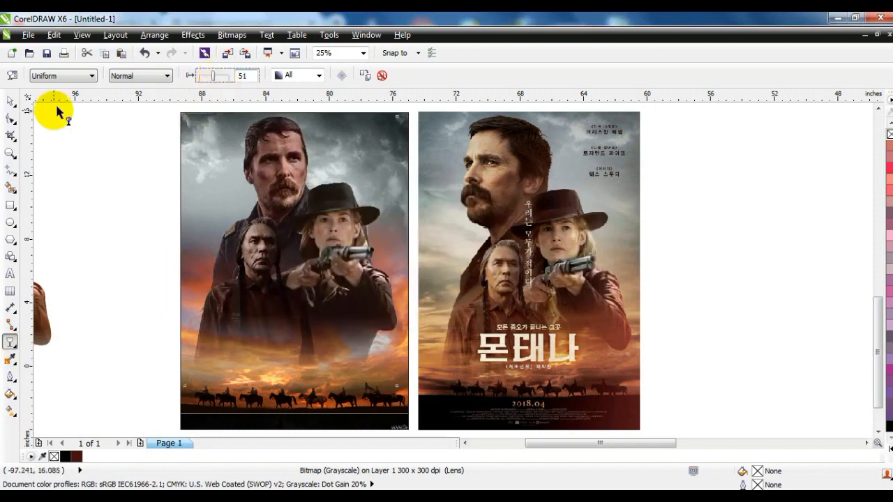
click(11, 101)
click(57, 163)
- PowerClip the overlaid colour and grayscale character bitmaps inside the poster rectangle
scroll(227, 237, down, 1)
drag(170, 156, 322, 320)
key(alt+c)
key(w)
key(p)
click(295, 307)
click(431, 290)
click(209, 333)
click(176, 209)
- Add the artistic text "HOSTILES" and set its font to Machine BT
drag(172, 153, 456, 341)
drag(667, 121, 481, 322)
drag(626, 354, 190, 158)
key(shift+F2)
key(F8)
click(140, 222)
text(HOSTILES)
click(9, 104)
click(314, 74)
click(313, 140)
- Enlarge the HOSTILES title to about 7.6 inches wide over the poster's lower sky and fill it white
drag(158, 167, 235, 197)
drag(198, 171, 267, 372)
click(884, 452)
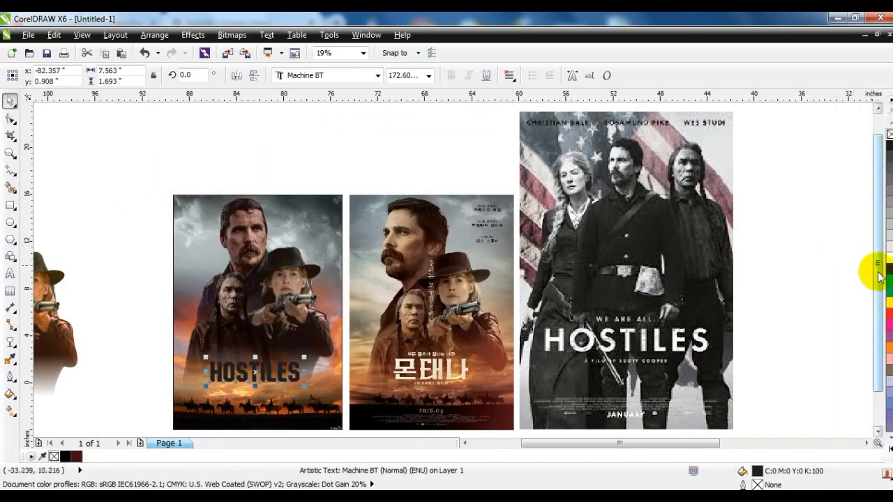
click(888, 258)
- Widen the HOSTILES title's letter spacing, adjust its size, and centre it horizontally on the poster
click(9, 118)
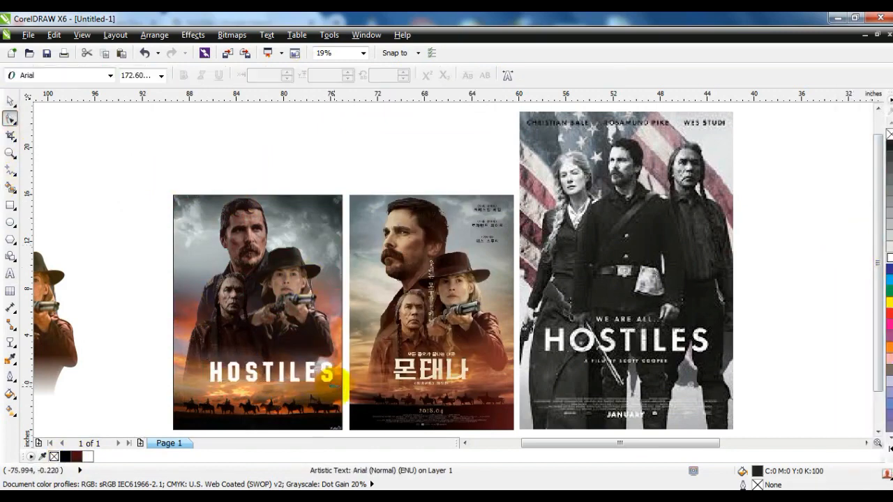
click(10, 101)
drag(275, 374, 266, 374)
drag(330, 394, 325, 392)
shift+click(314, 403)
key(c)
- Compare the finished poster with the reference poster in full-screen preview
click(145, 318)
drag(542, 439, 543, 441)
key(shift+F2)
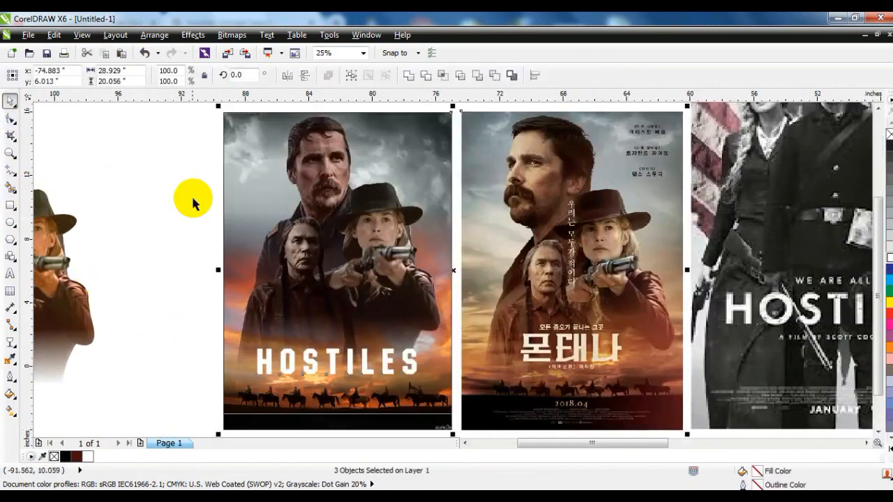
key(F9)
key(F9)
- Move the original character cut-outs farther away and place a copy of the poster without its title beside the first
scroll(335, 255, down, 1)
click(185, 261)
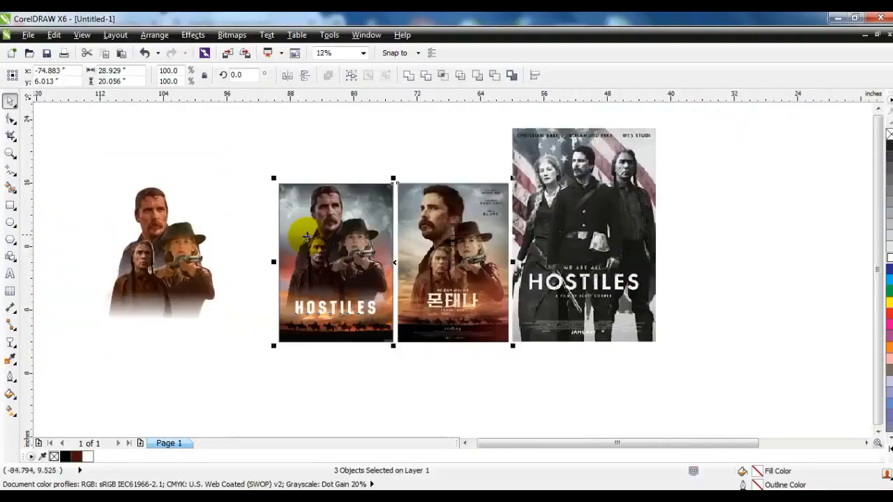
drag(225, 178, 108, 332)
drag(194, 274, 68, 261)
drag(307, 219, 168, 219)
right_click(168, 219)
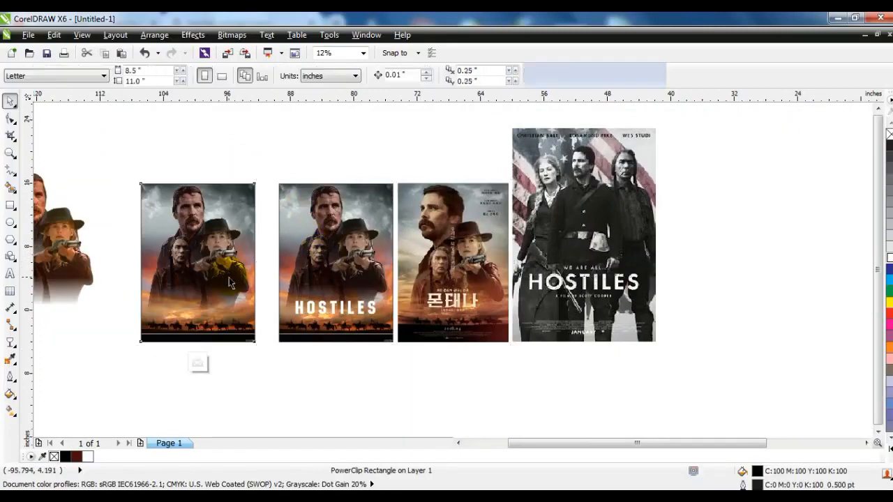
- Delete the merged character bitmaps from the copied poster's PowerClip contents
ctrl+click(226, 273)
ctrl+click(230, 308)
ctrl+click(222, 254)
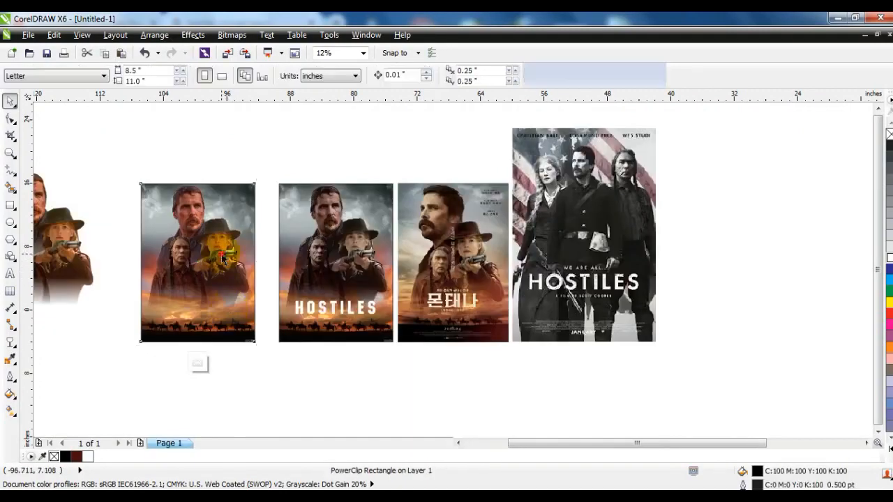
key(Delete)
ctrl+click(222, 254)
- Move the cut-out mustached man into the copied poster and enlarge him along its right side
click(466, 444)
click(189, 393)
drag(133, 208, 323, 261)
drag(376, 234, 409, 170)
drag(355, 244, 318, 230)
click(249, 199)
click(144, 170)
ctrl+click(326, 230)
ctrl+click(221, 193)
- Move the cut-out braided man into the copied poster's PowerClip to the left of the mustached man
click(210, 171)
drag(70, 170, 424, 356)
key(shift+F2)
click(428, 357)
drag(260, 292, 568, 329)
click(545, 177)
click(469, 252)
click(561, 331)
ctrl+click(561, 330)
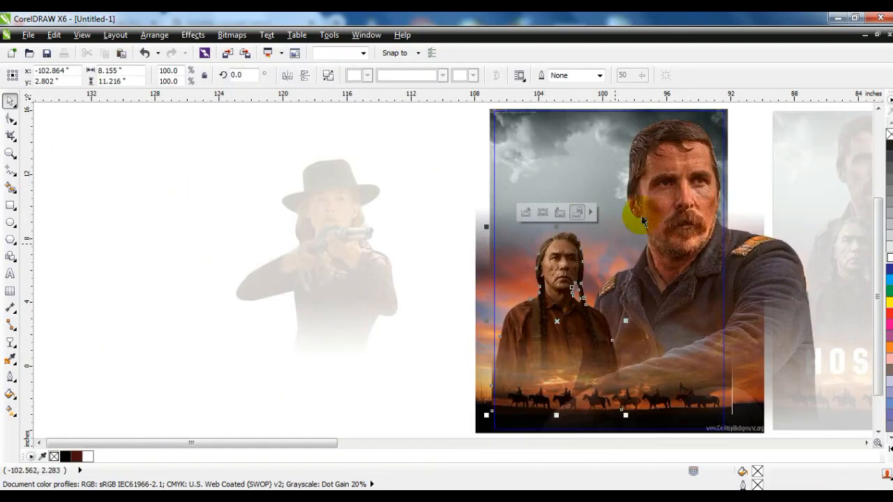
- Enlarge the braided man to 135.6%, mirror him horizontally and finish editing the PowerClip
drag(625, 226, 675, 163)
click(287, 75)
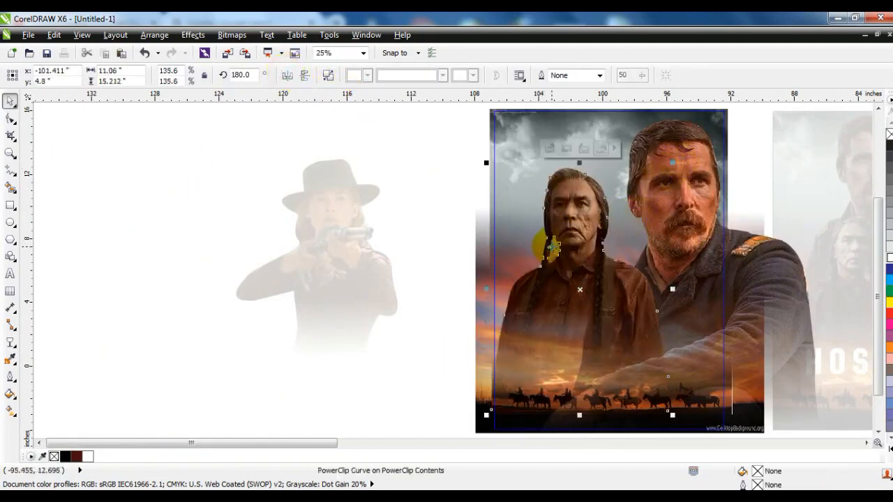
ctrl+click(435, 196)
- Move the cut-out woman in front of the braided man on the copied poster and scale her to 62.2%
drag(339, 214, 572, 282)
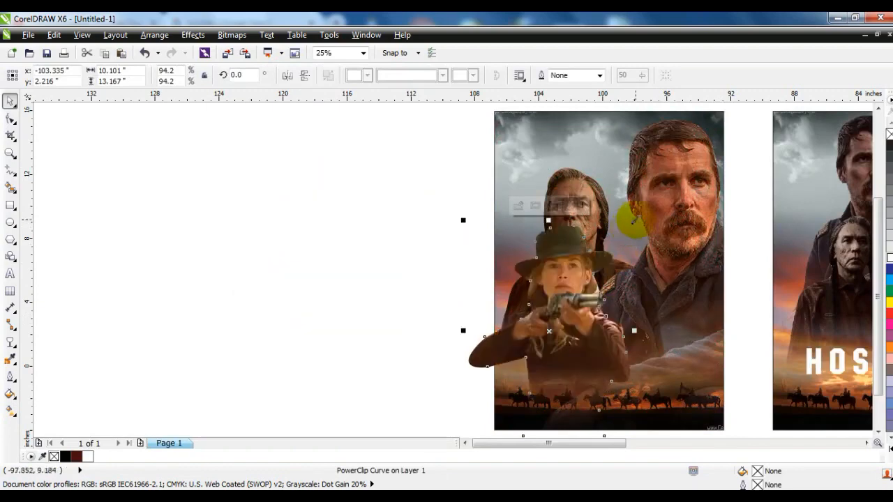
drag(634, 220, 603, 262)
mouse_move(559, 340)
mouse_down()
mouse_move(580, 341)
mouse_move(546, 339)
mouse_up()
drag(594, 276, 598, 270)
mouse_move(553, 341)
mouse_down()
mouse_move(566, 351)
mouse_move(569, 337)
mouse_up()
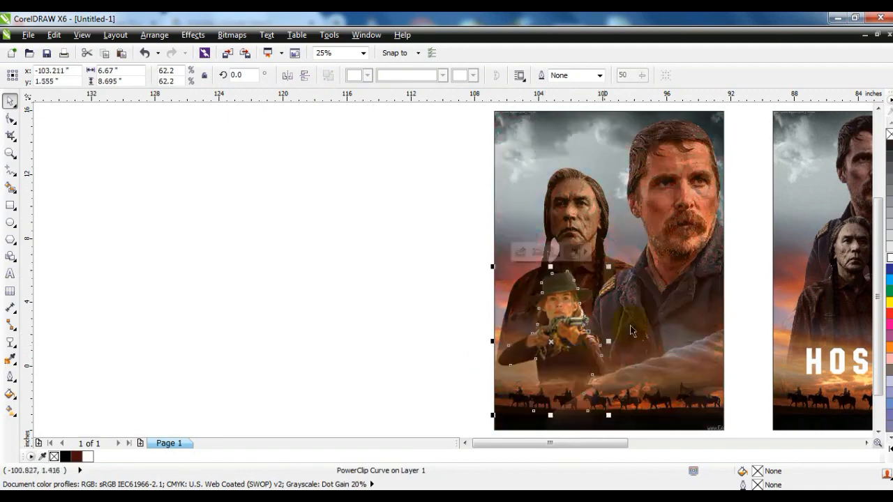
- Place a smaller copy of the HOSTILES title in the second poster's upper-left sky
click(452, 313)
click(790, 306)
shift+click(724, 306)
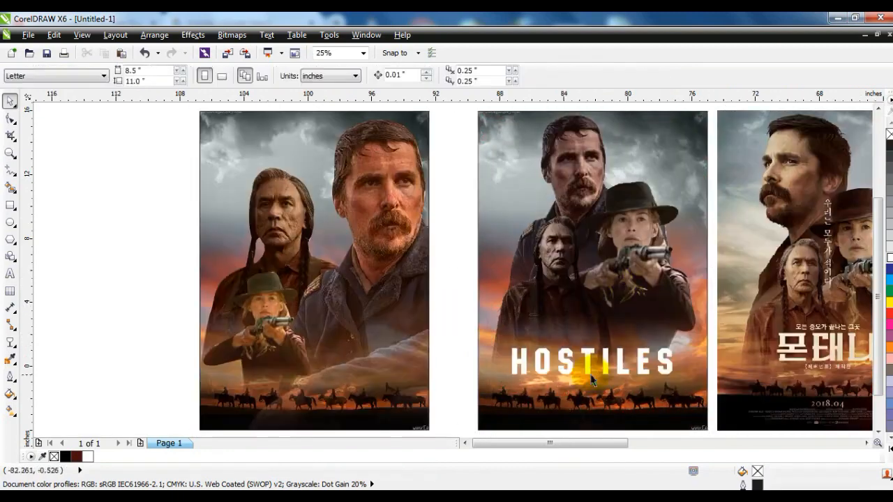
drag(328, 181, 291, 139)
click(153, 246)
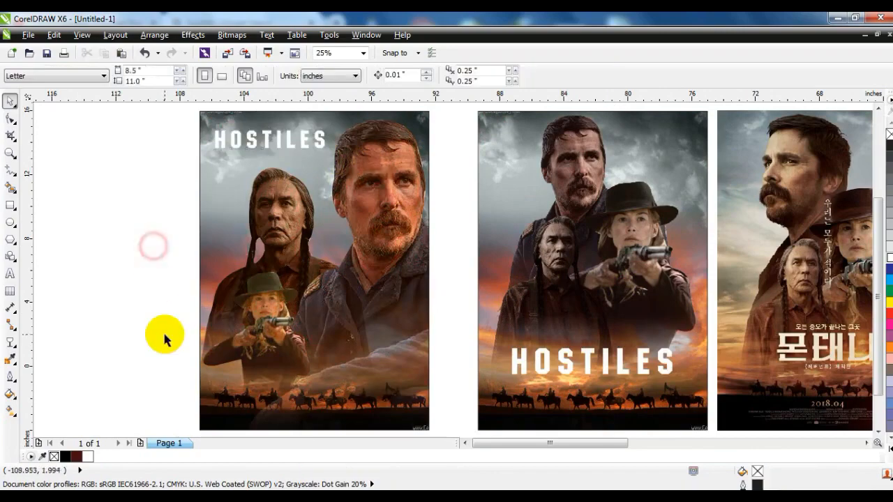
- Compare both poster versions with the reference poster in full-screen preview
scroll(304, 308, down, 1)
drag(229, 191, 631, 394)
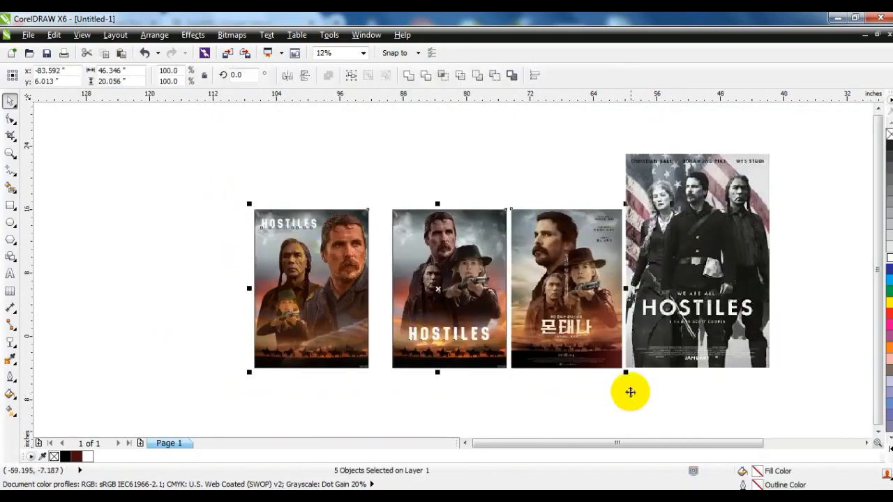
key(shift+F2)
key(F9)
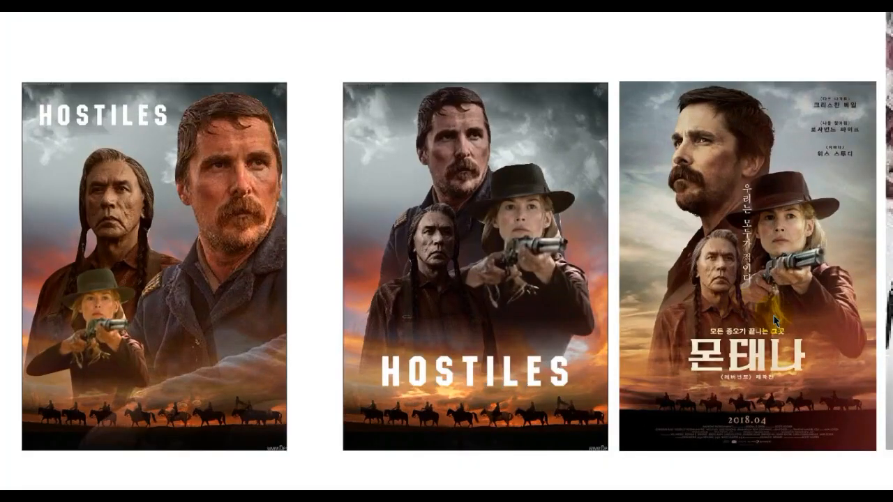